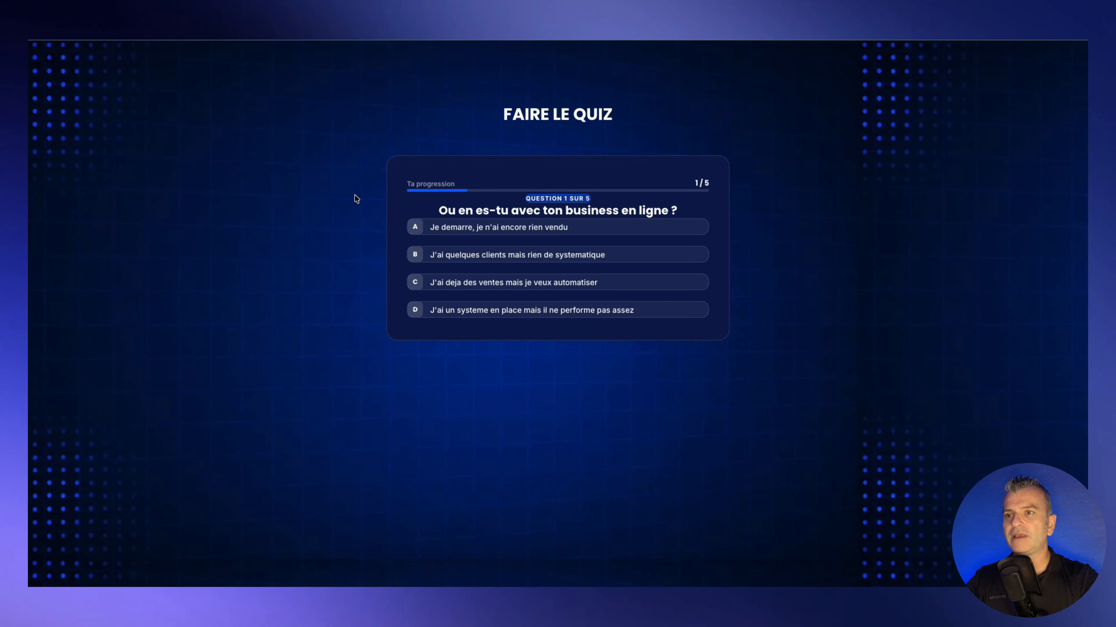
- Answer the first three quiz questions with "Je demarre, je n'ai encore rien vendu", "Je manque de temps pour tout mettre en place" and "Organic"
left_click(529, 231)
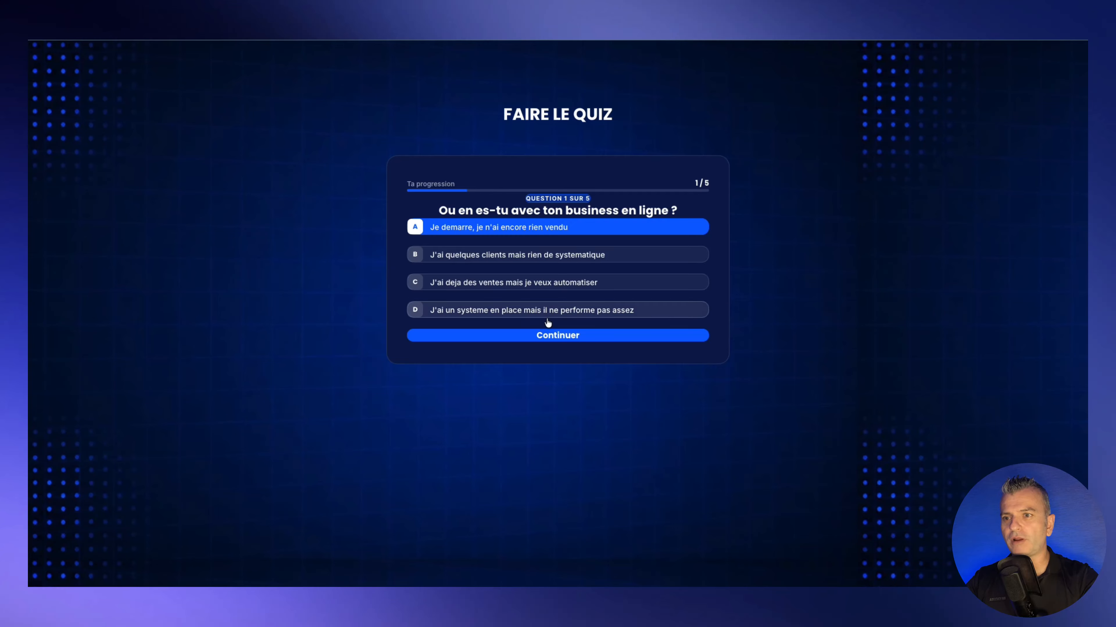
left_click(546, 336)
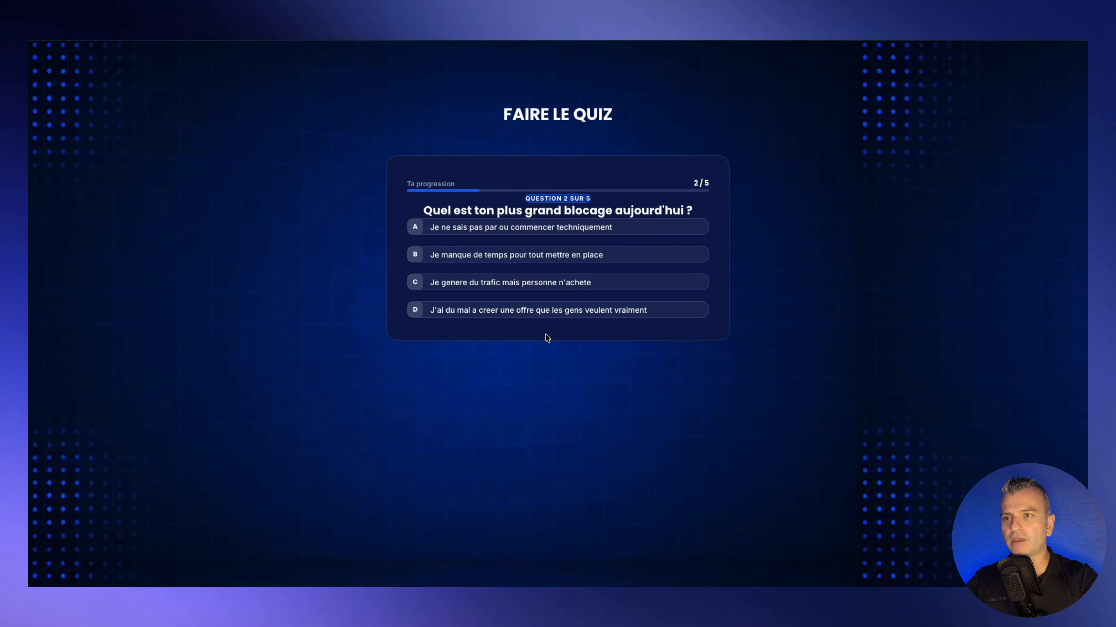
left_click(535, 254)
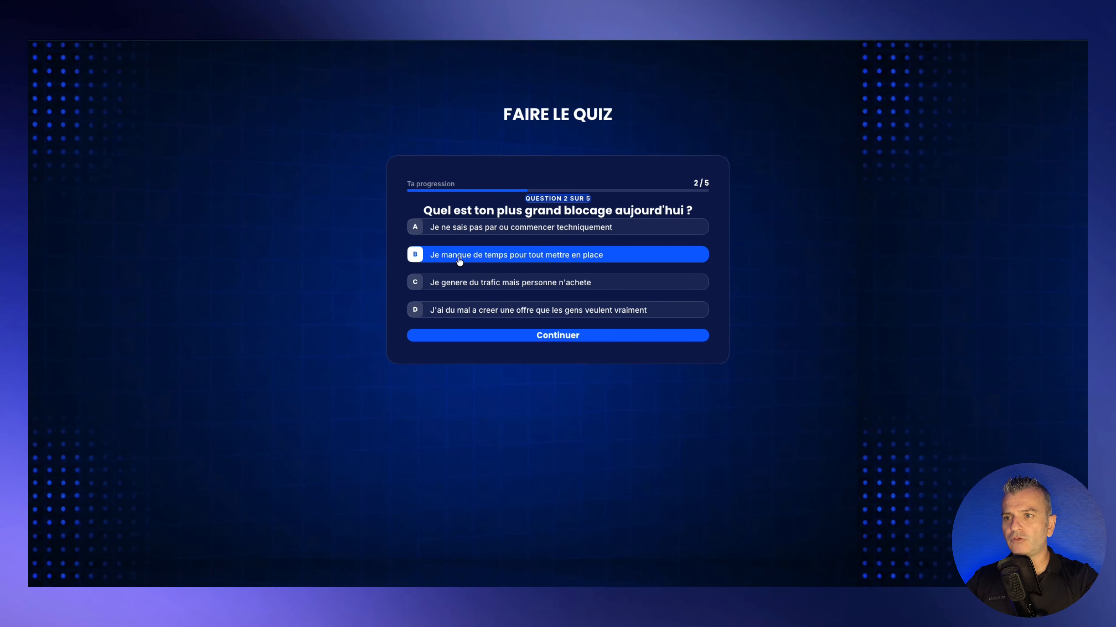
left_click(547, 336)
left_click(545, 258)
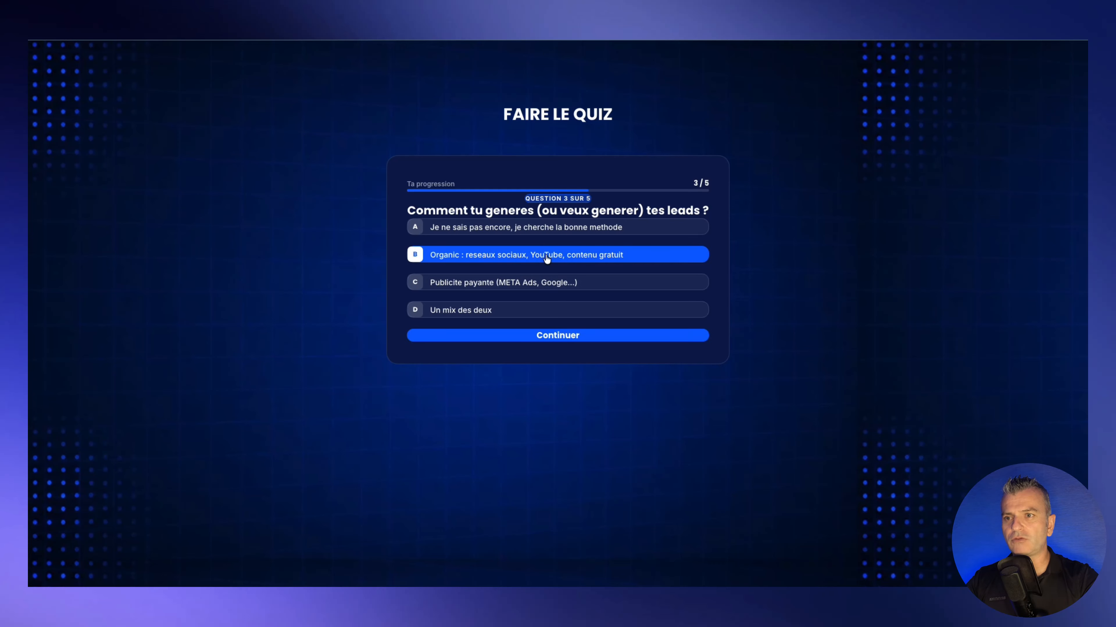
left_click(559, 337)
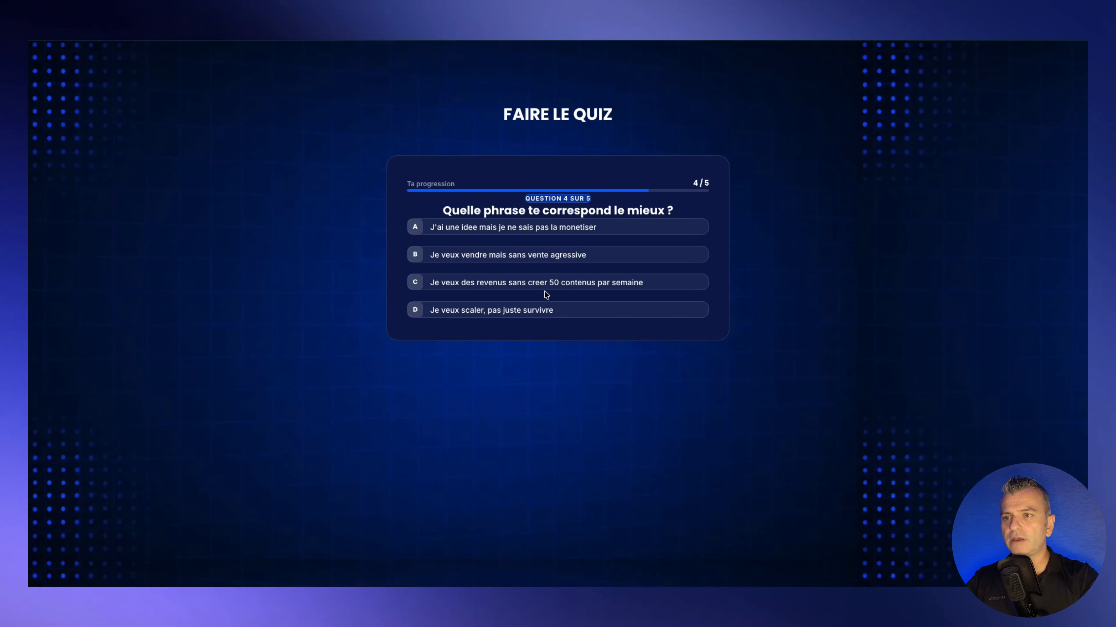
- Answer question 4 with "Je veux des revenus sans creer 50 contenus par semaine" and question 5 with "Entre 5h et 15h", and continue to the profile
left_click(548, 285)
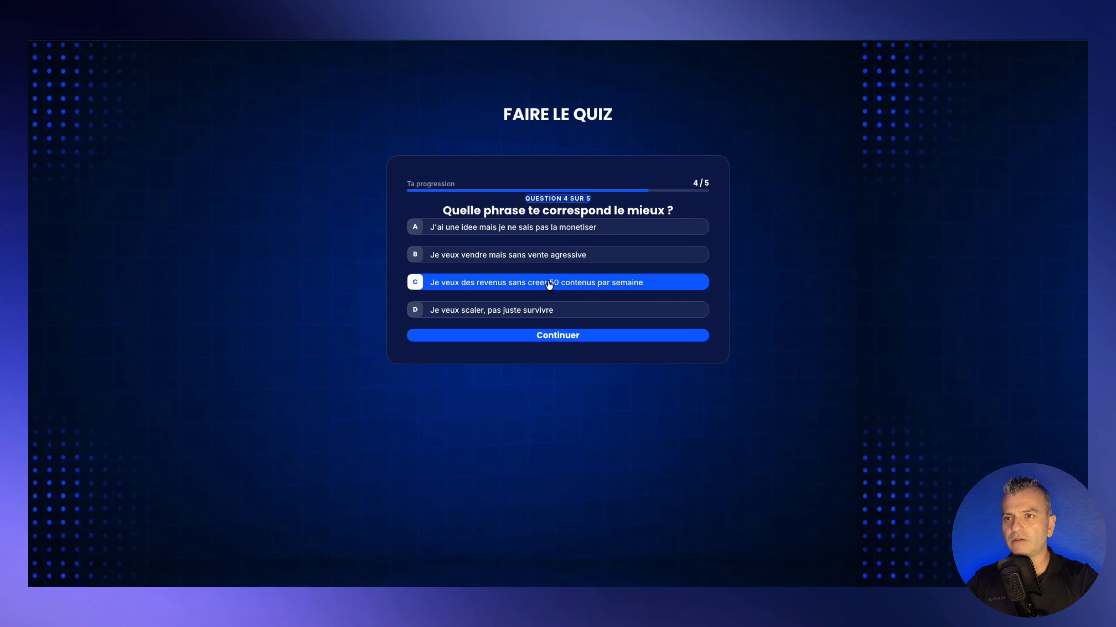
left_click(565, 335)
left_click(553, 275)
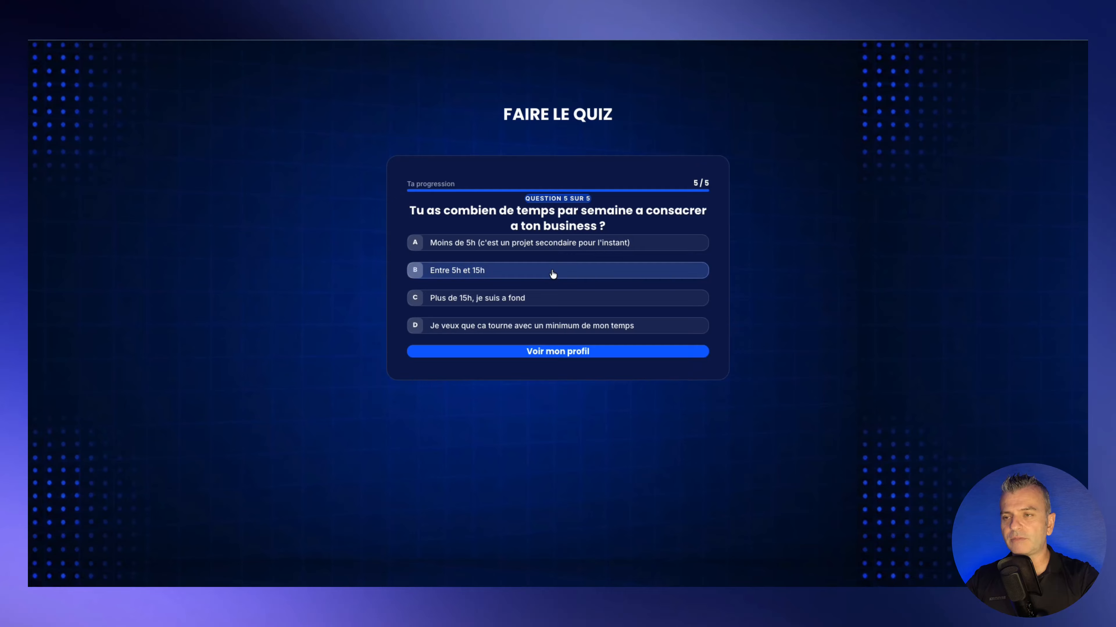
left_click(551, 354)
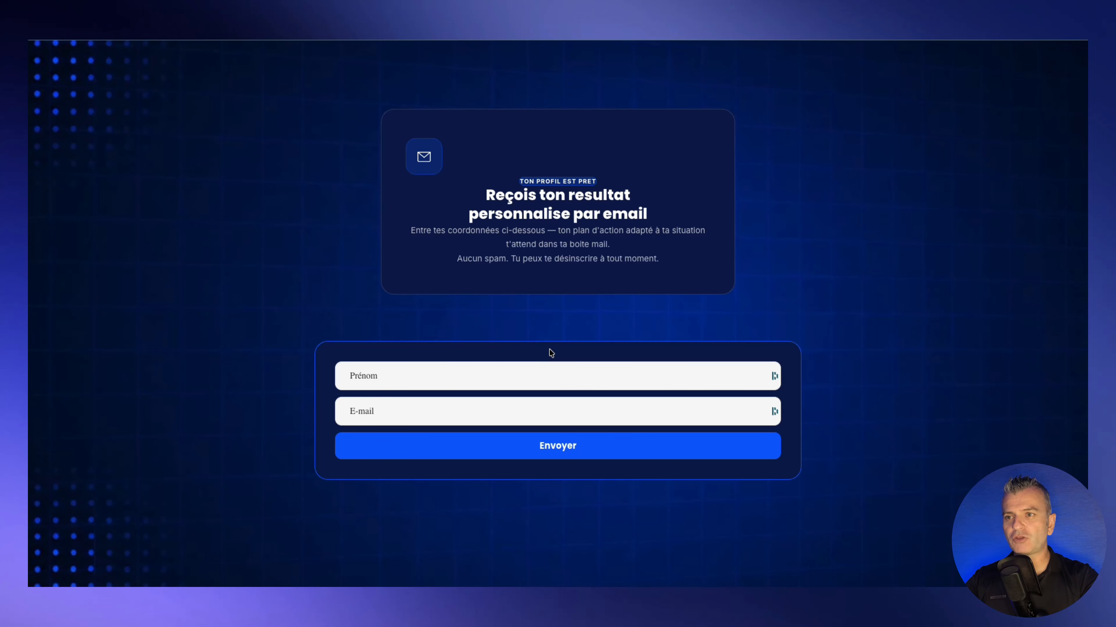
- Fill in the first name and e-mail in the capture form and submit it
left_click(526, 376)
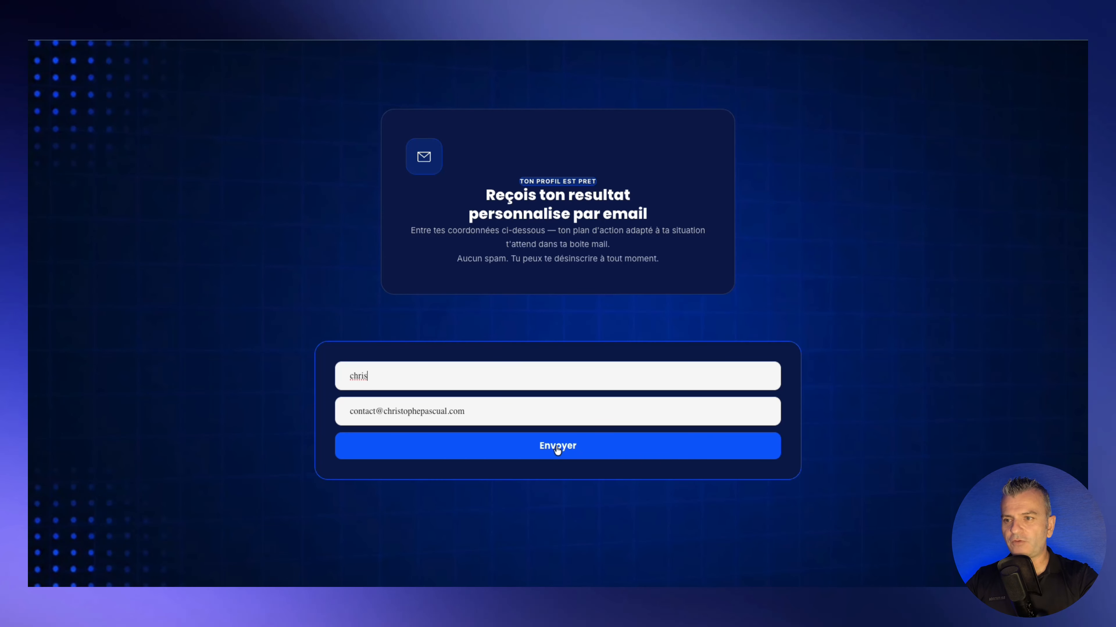
left_click(557, 447)
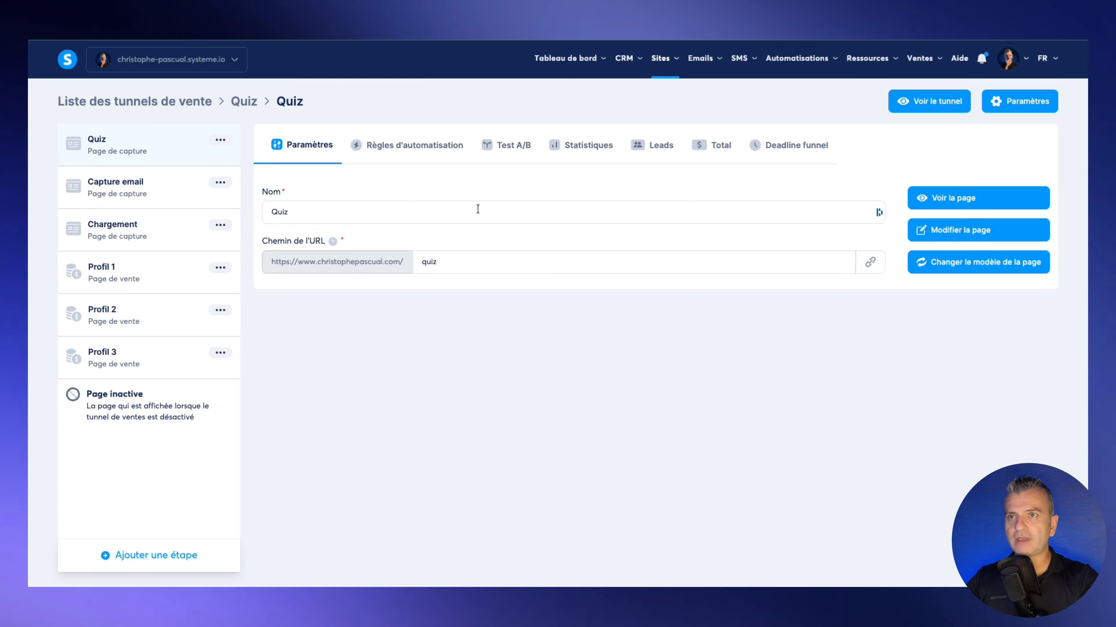
left_click(655, 72)
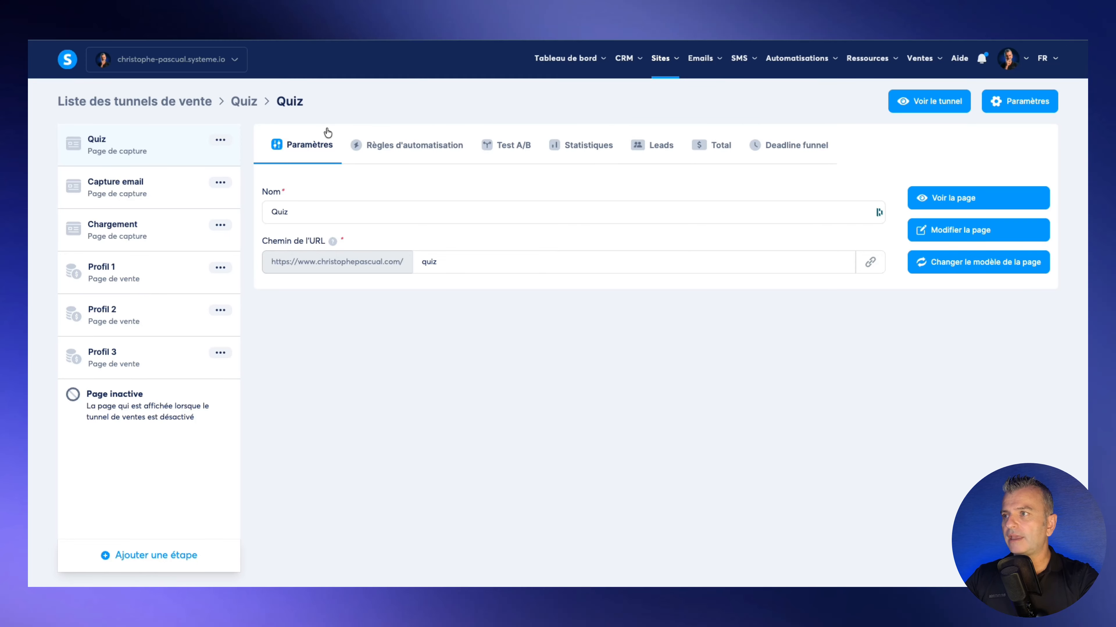
left_click(220, 139)
left_click(135, 152)
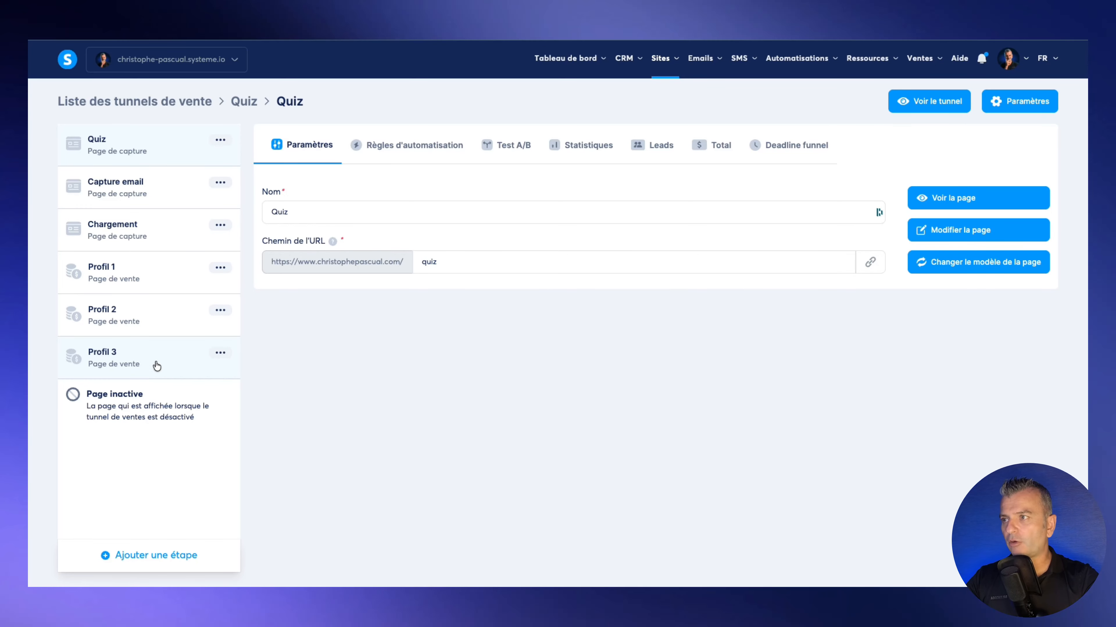
- Review the page types available for a new step in the Quiz funnel and close the form without creating one
left_click(151, 556)
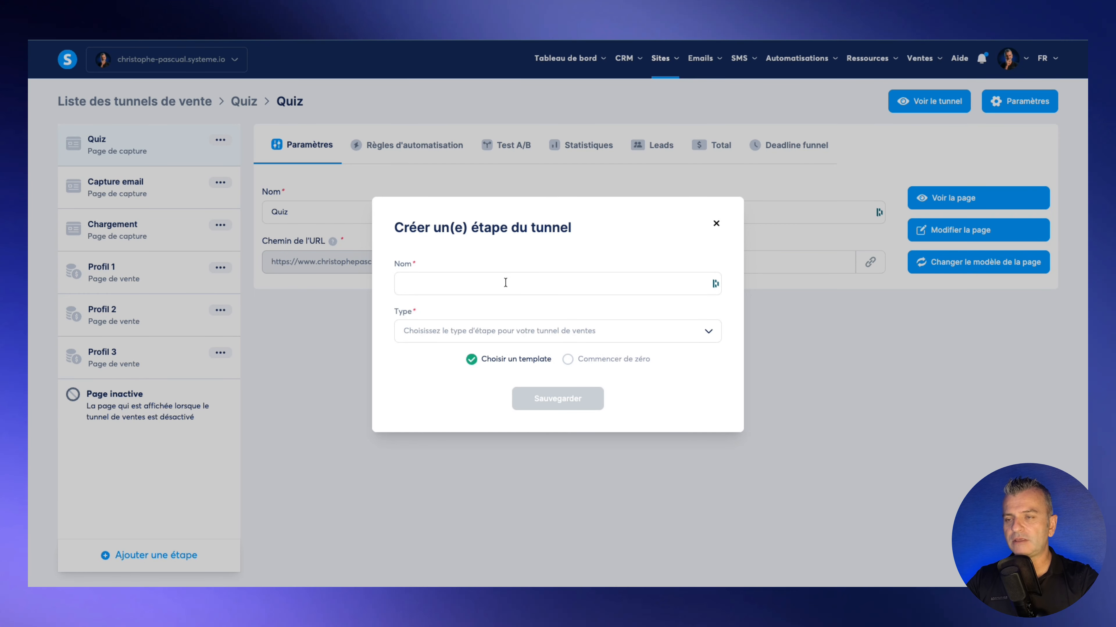
left_click(562, 331)
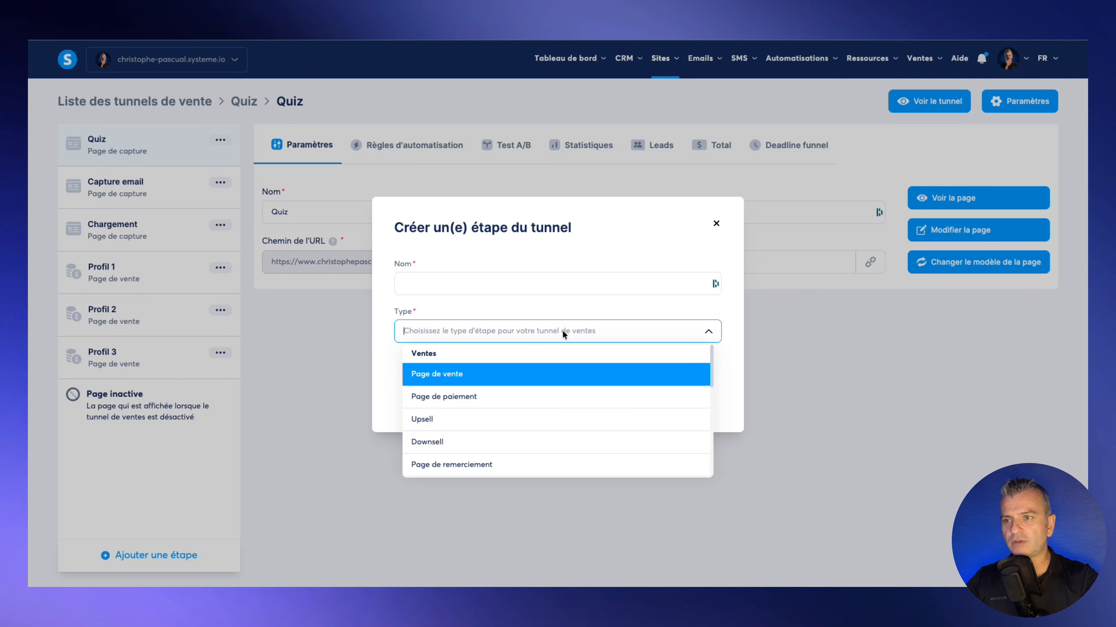
scroll(525, 400, "down", 1)
scroll(514, 393, "up", 1)
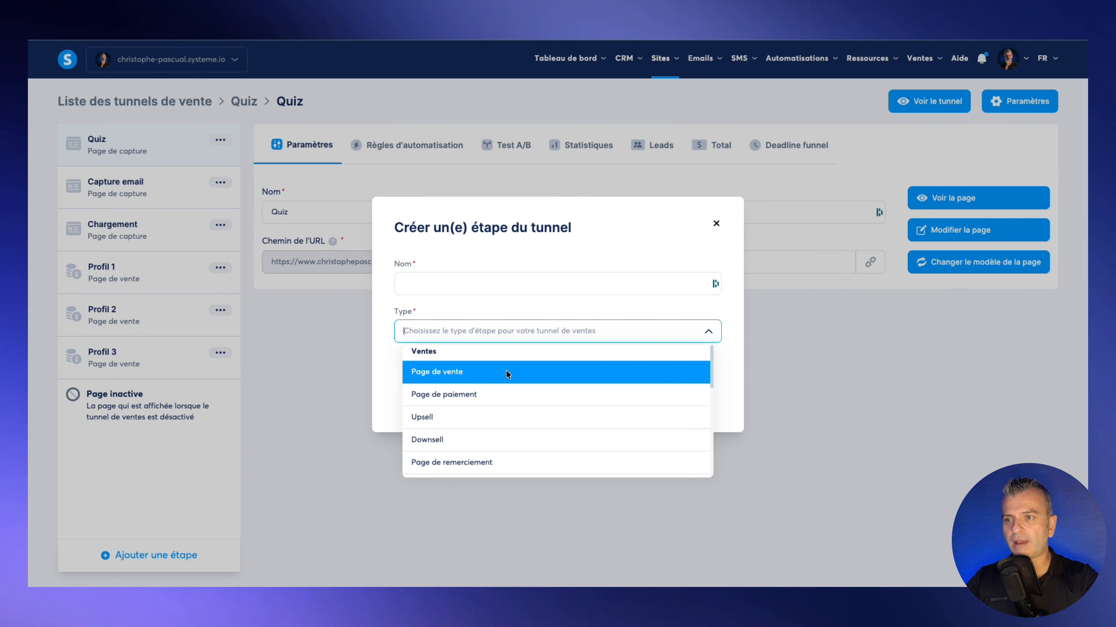
scroll(506, 373, "down", 2)
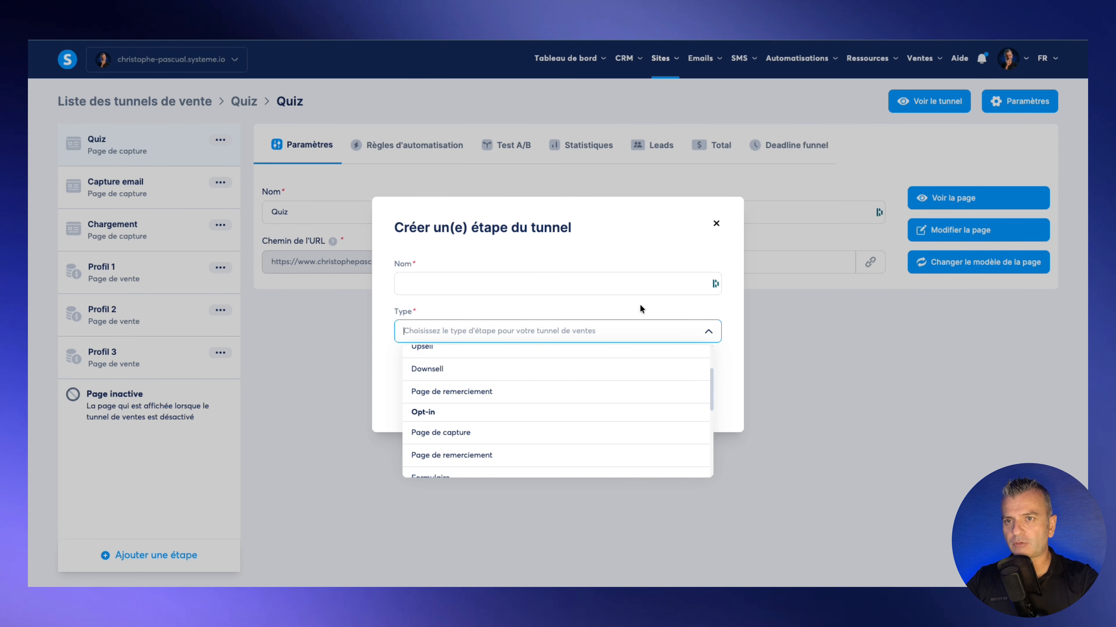
left_click(715, 224)
left_click(715, 223)
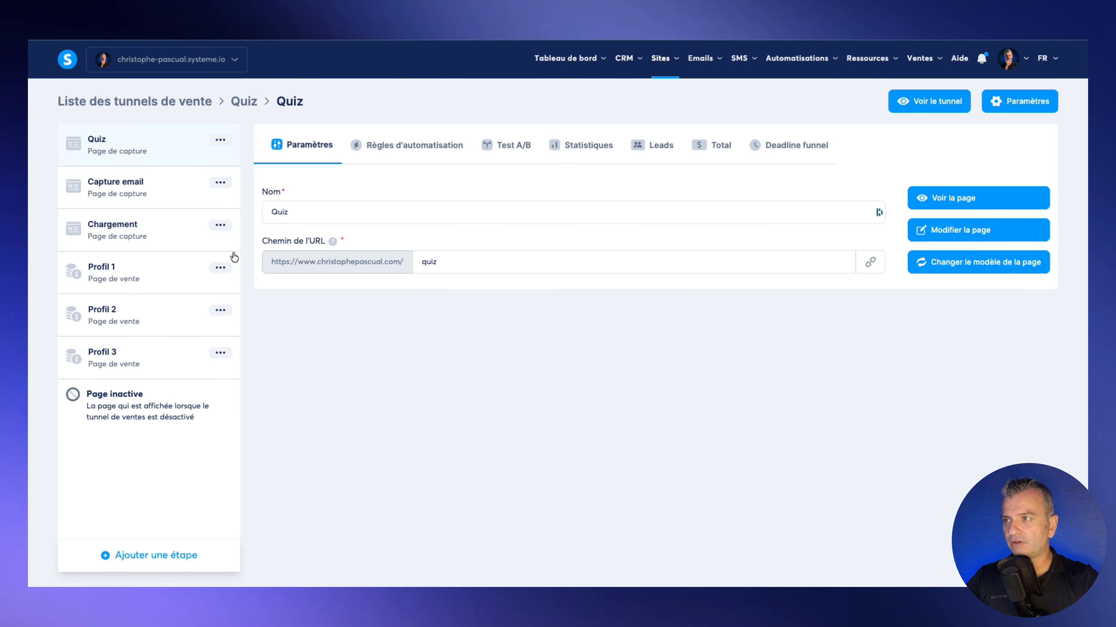
left_click(134, 276)
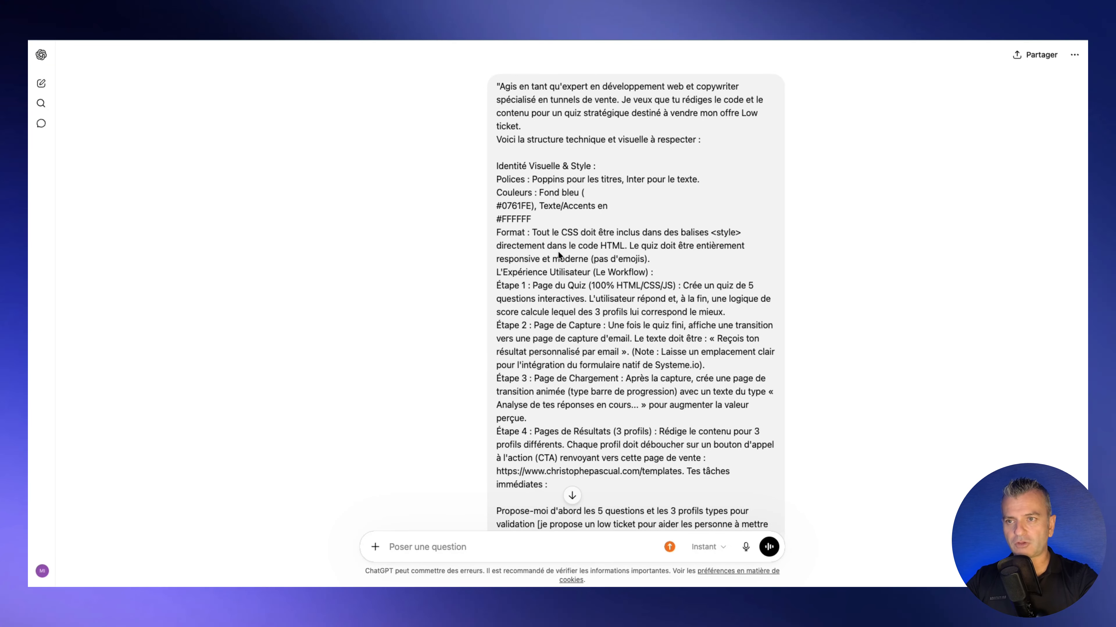
- Switch to ChatGPT and read the quiz-funnel prompt, covering its visual identity, four workflow stages and requested tasks
scroll(558, 251, "up", 1)
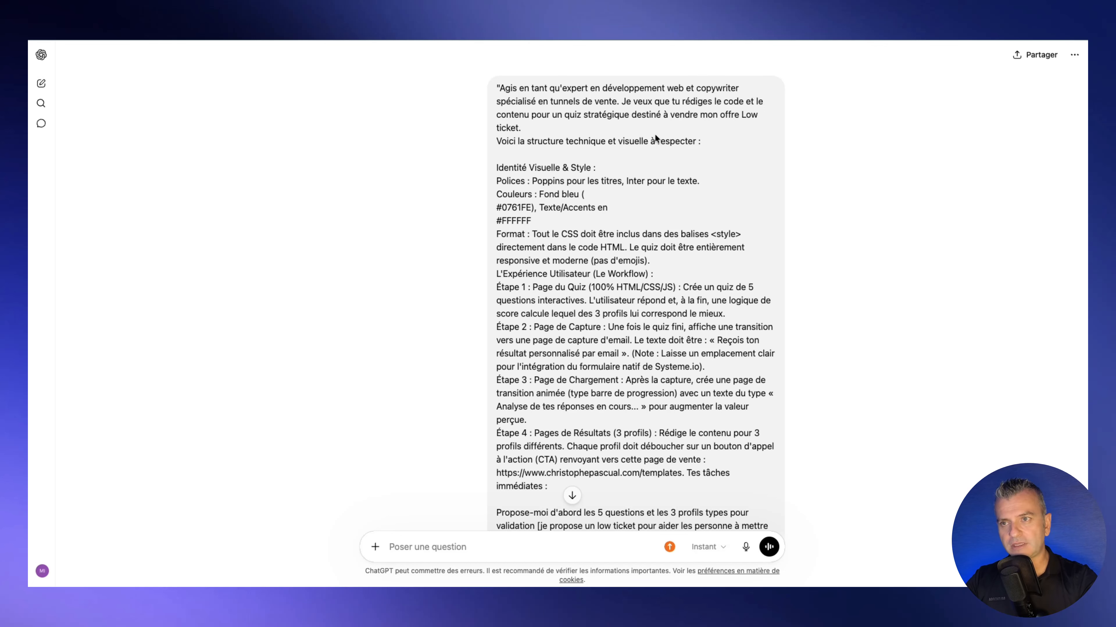
scroll(653, 200, "down", 2)
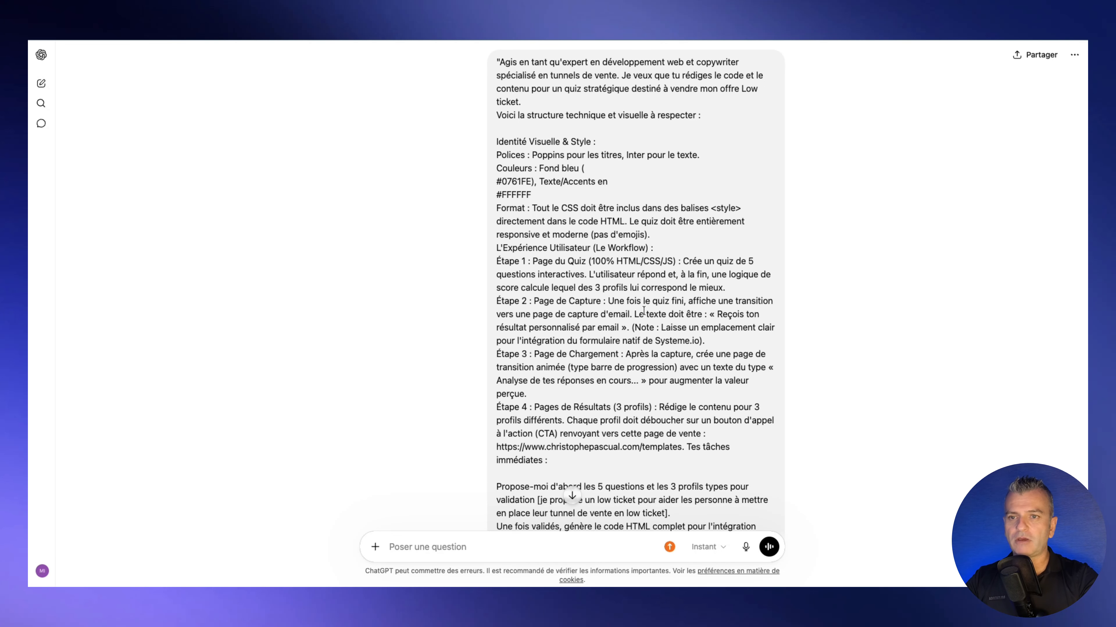
scroll(644, 312, "up", 2)
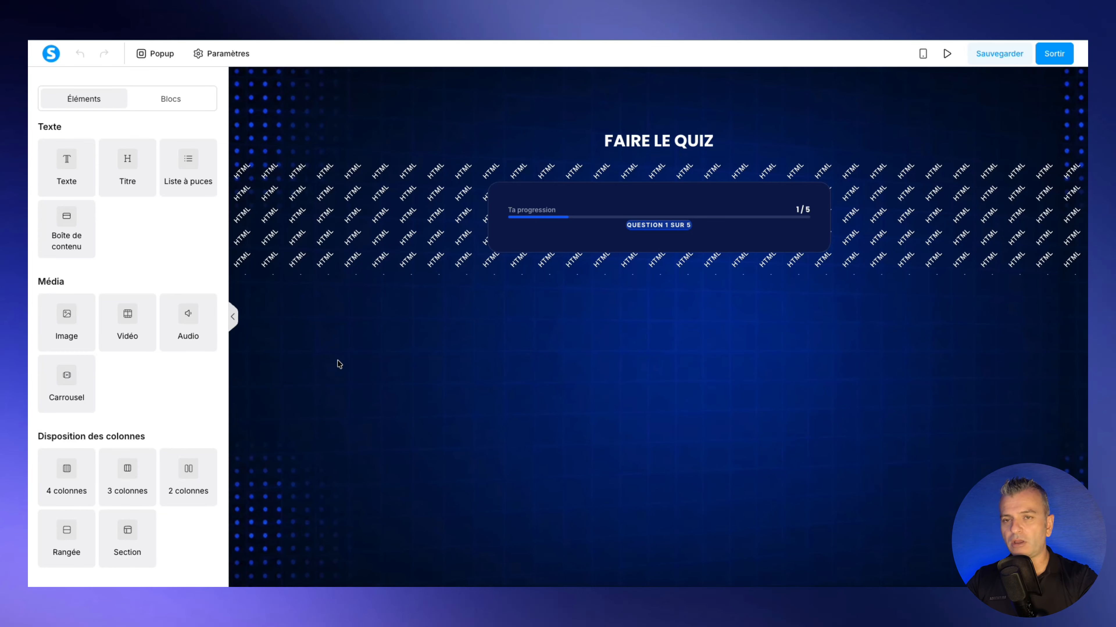
- In the systeme.io page editor, look through the available elements and open the code of the HTML block below the FAIRE LE QUIZ heading
scroll(158, 249, "down", 8)
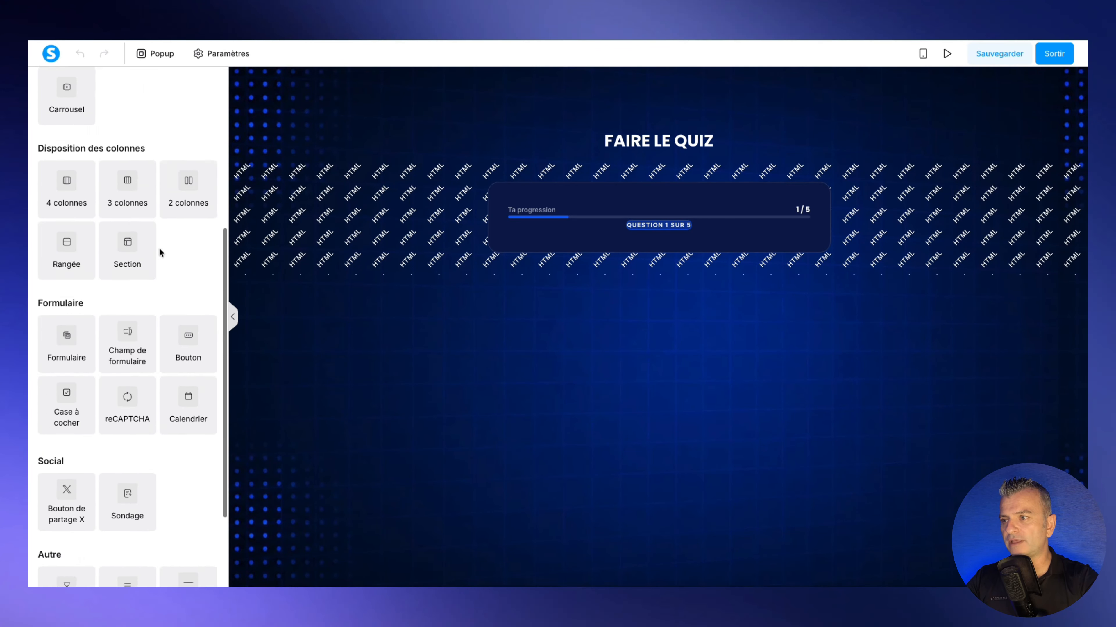
scroll(160, 248, "up", 8)
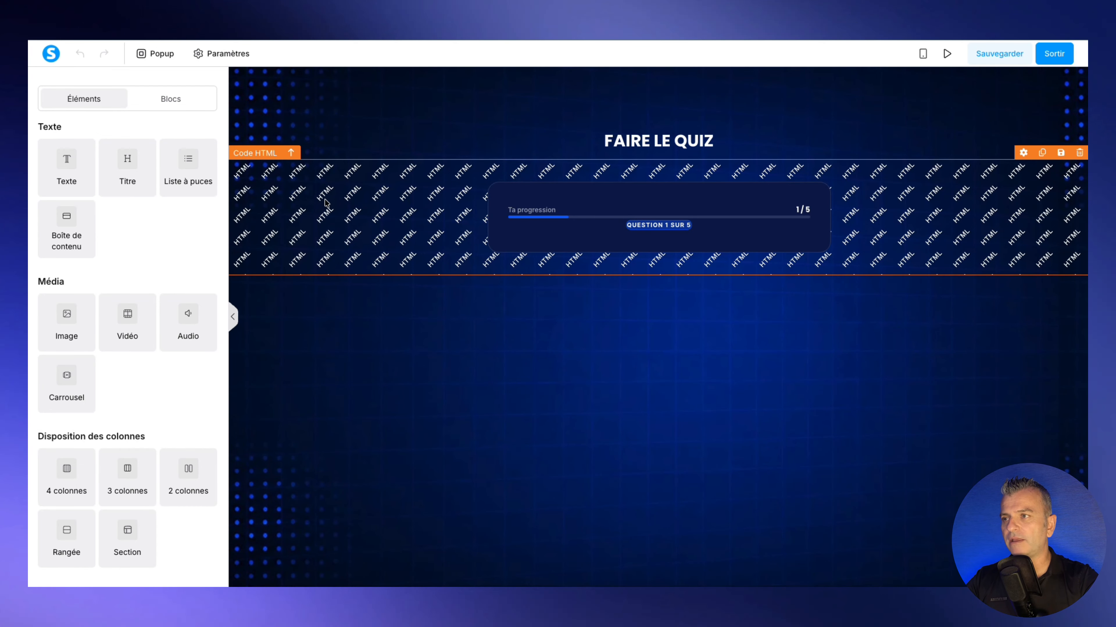
scroll(107, 274, "down", 10)
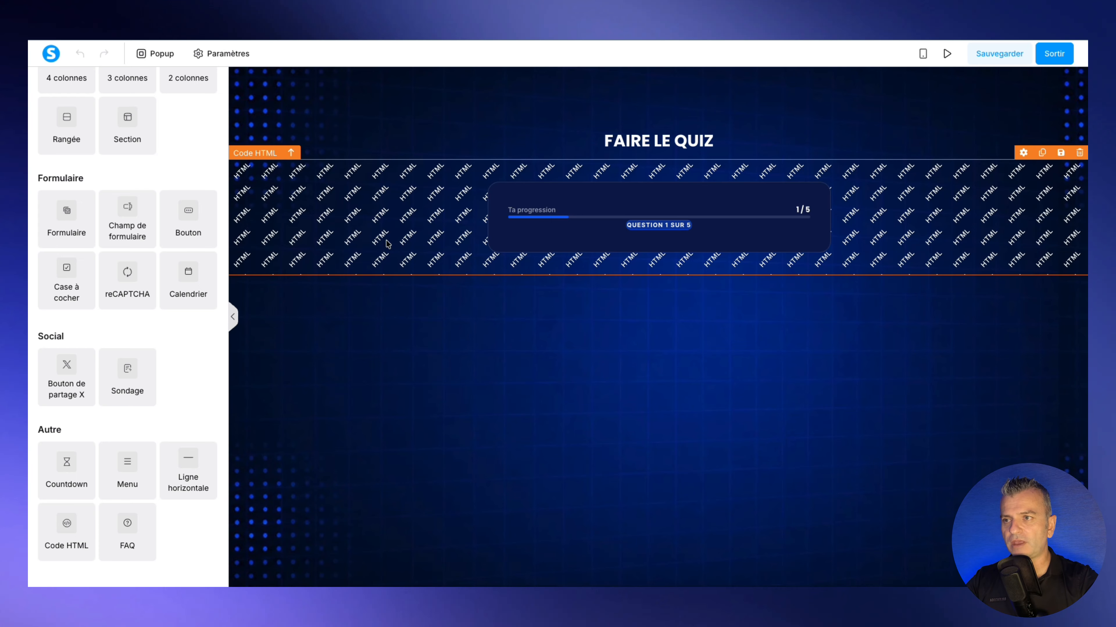
left_click(395, 228)
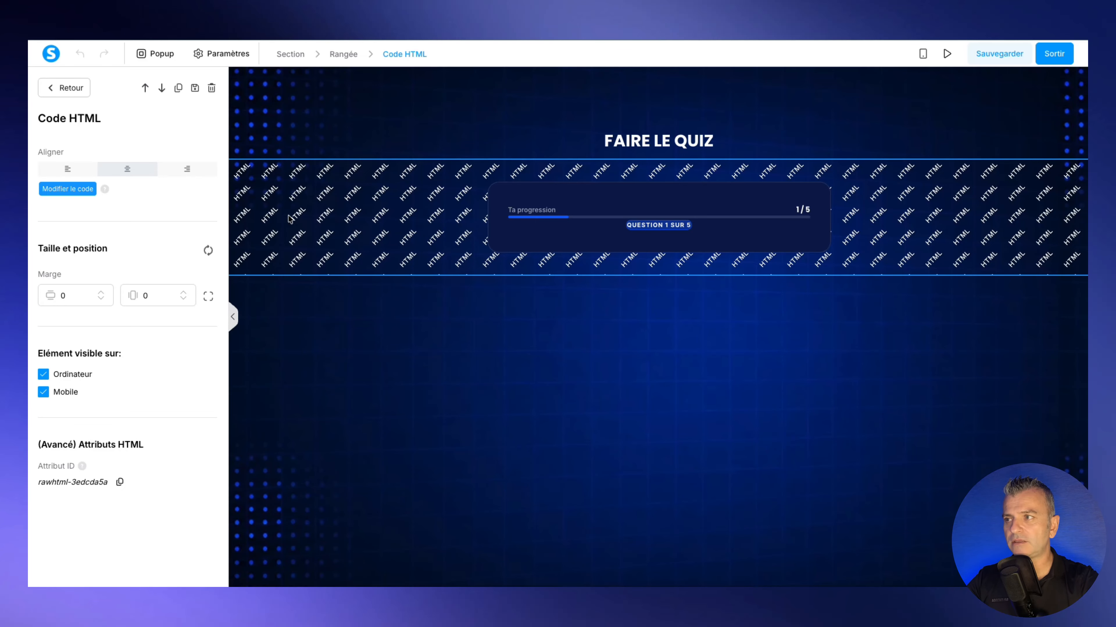
left_click(75, 192)
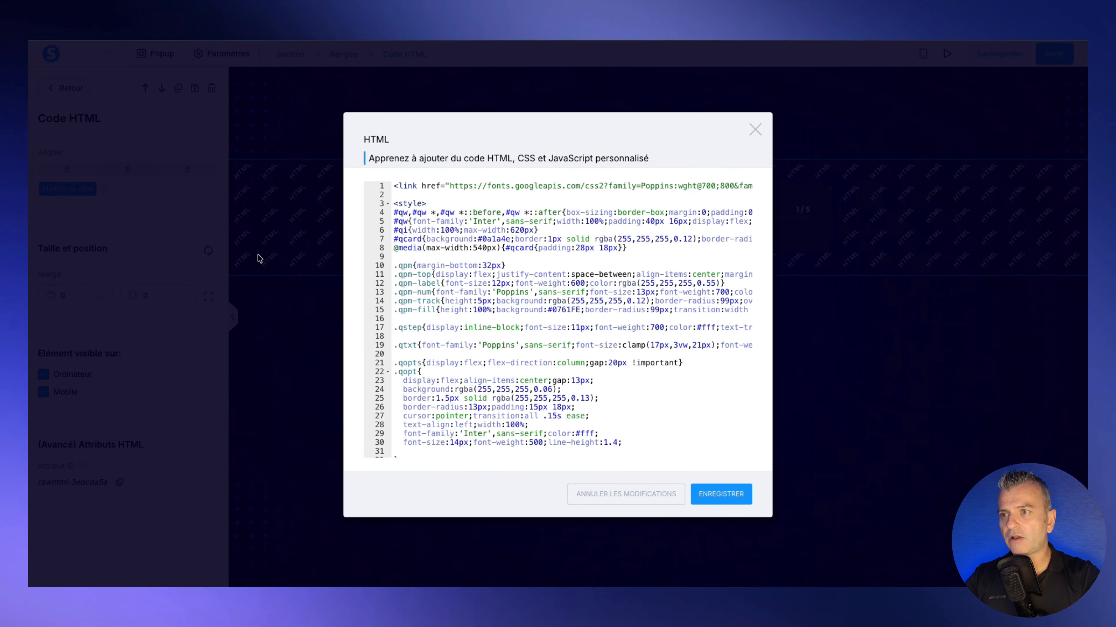
- Examine the quiz block's code, especially the capture page URL, the questions with their answer scores, and the render function
scroll(621, 331, "down", 10)
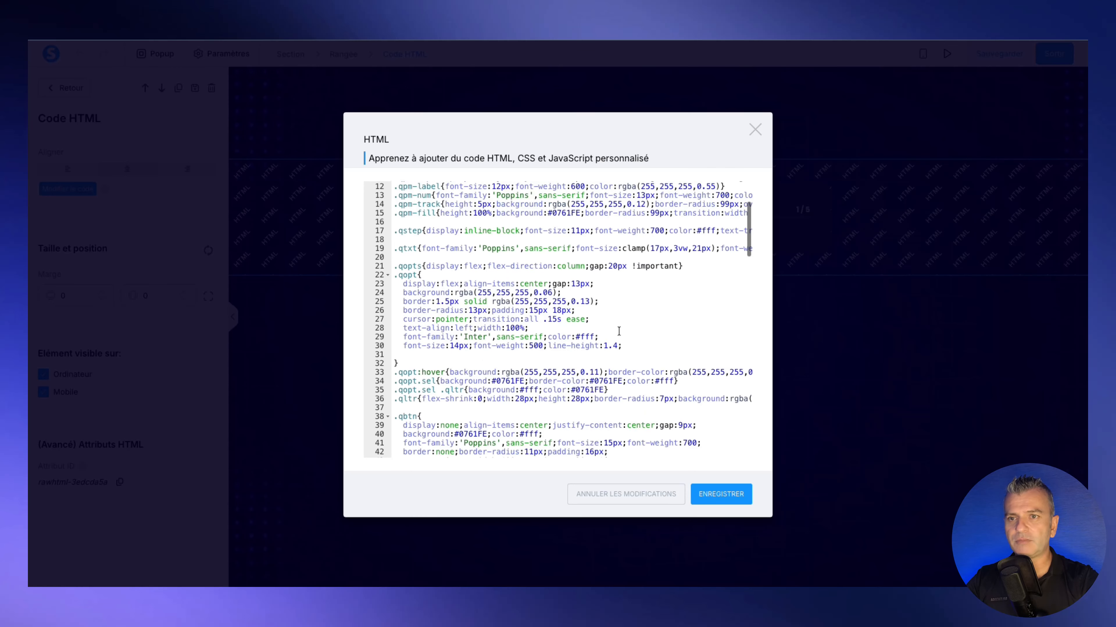
scroll(619, 332, "down", 10)
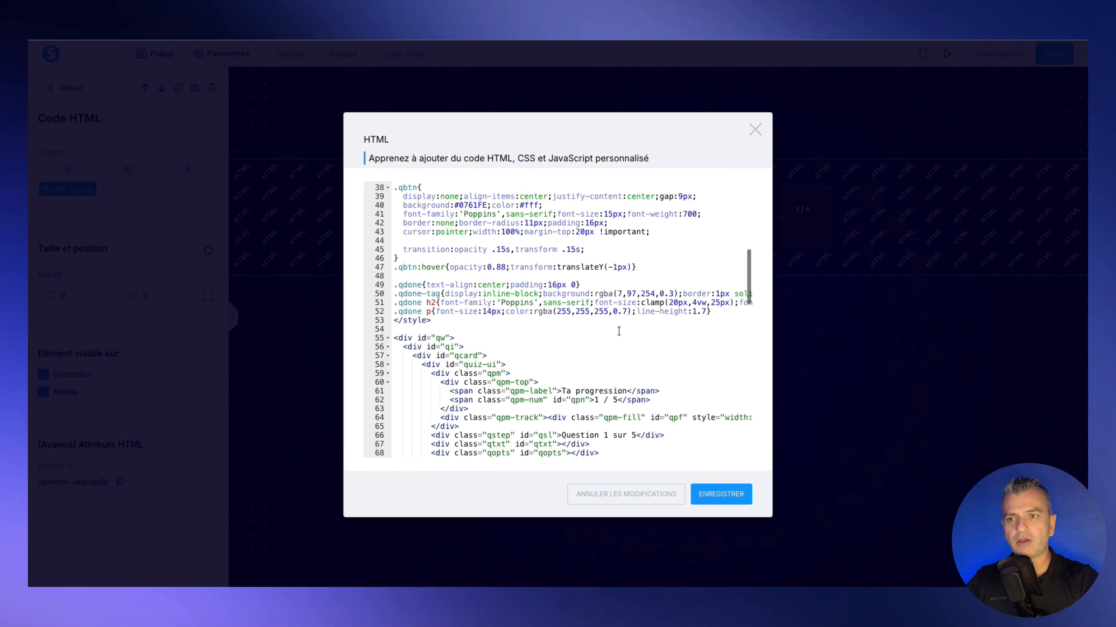
scroll(619, 331, "down", 10)
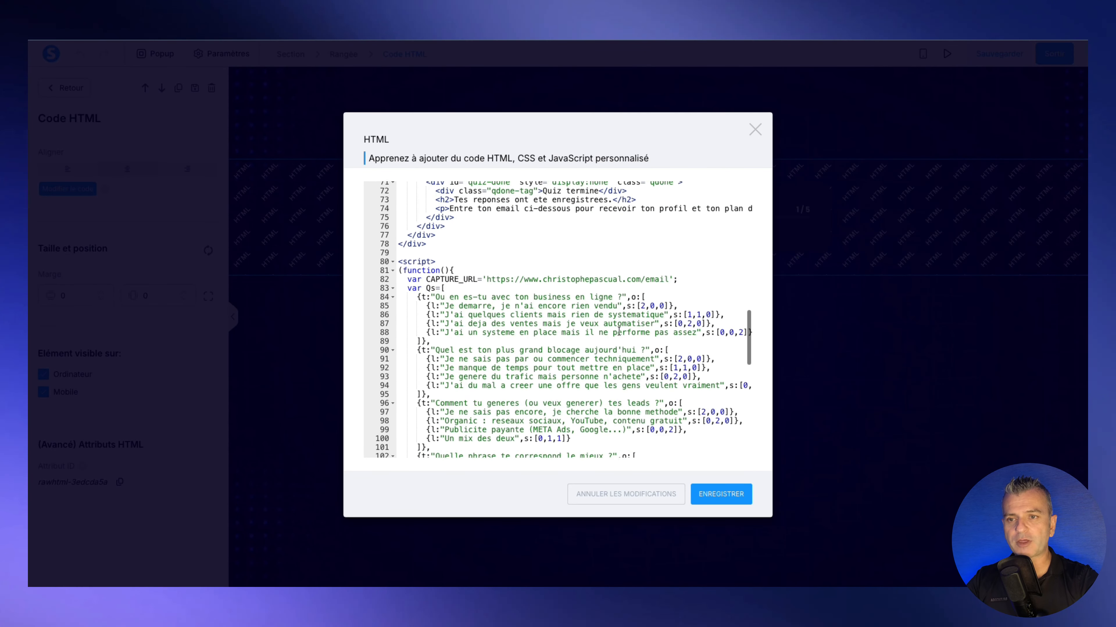
scroll(619, 332, "down", 2)
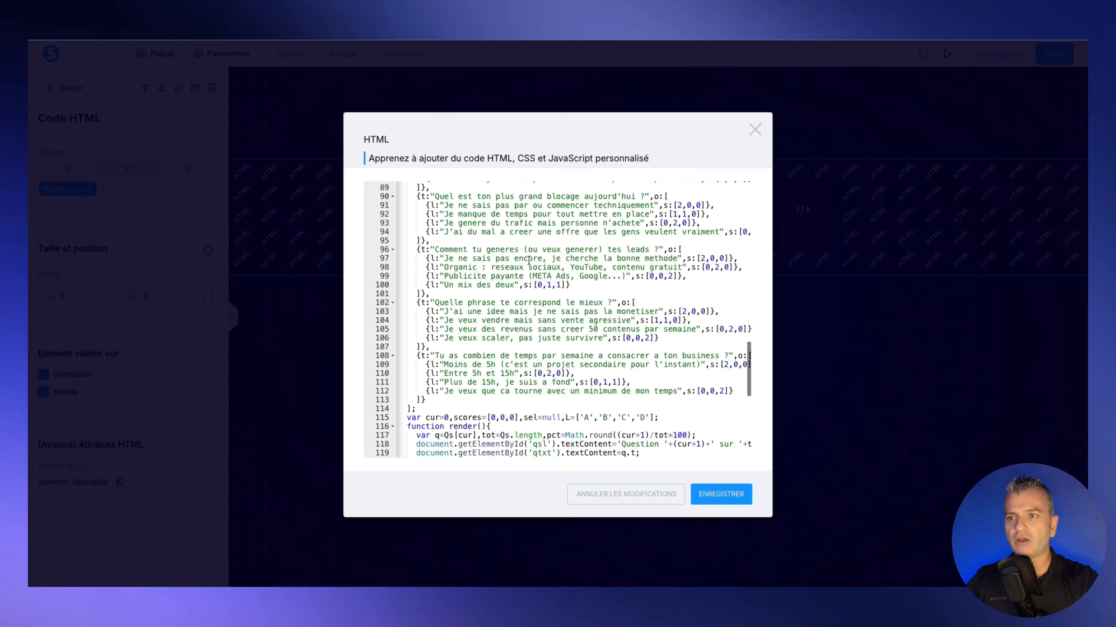
scroll(527, 266, "up", 3)
scroll(527, 265, "up", 1)
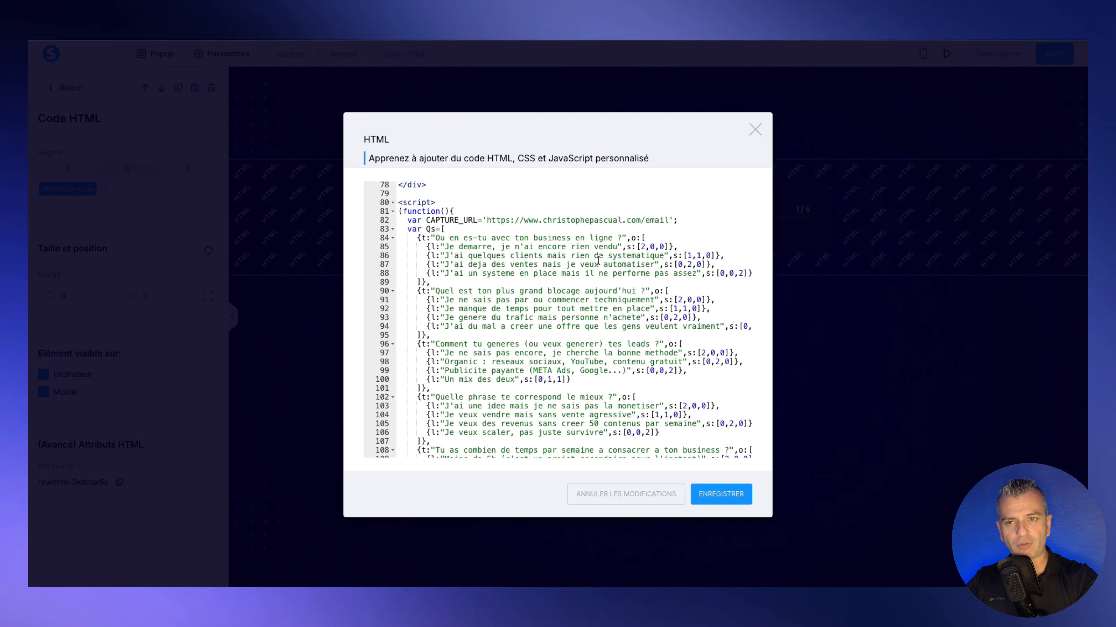
scroll(629, 262, "up", 1)
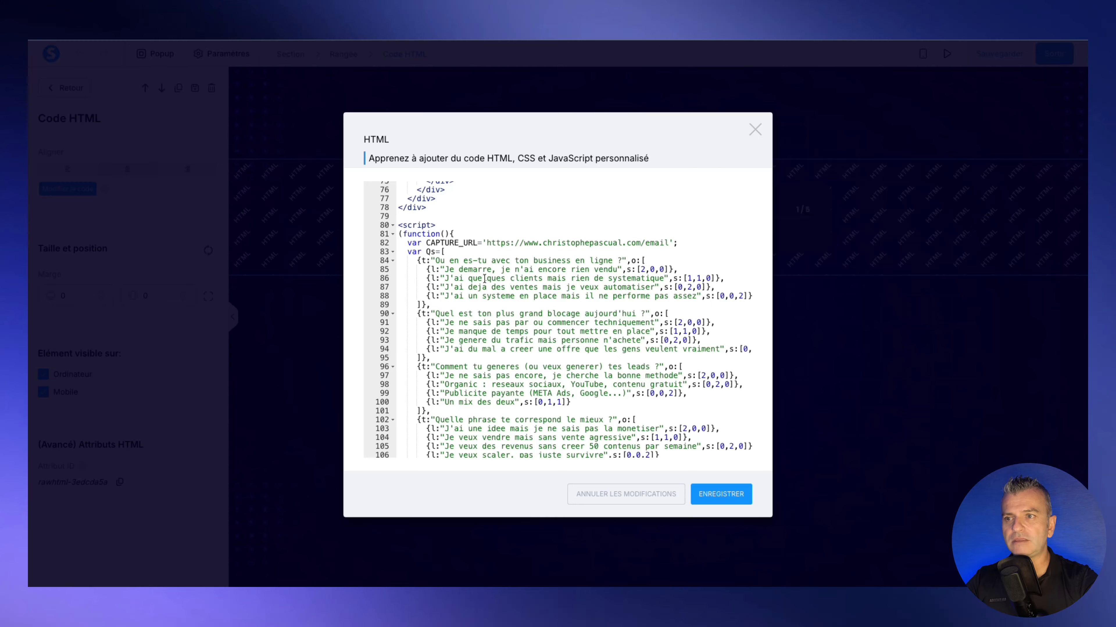
scroll(524, 284, "down", 1)
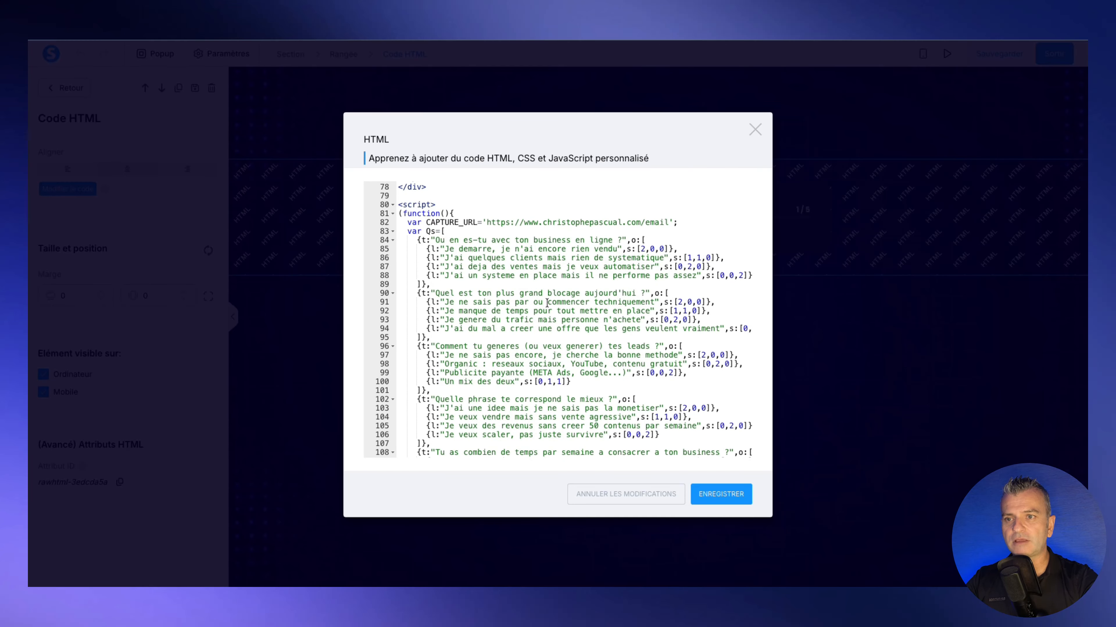
scroll(547, 302, "down", 1)
scroll(547, 302, "down", 1)
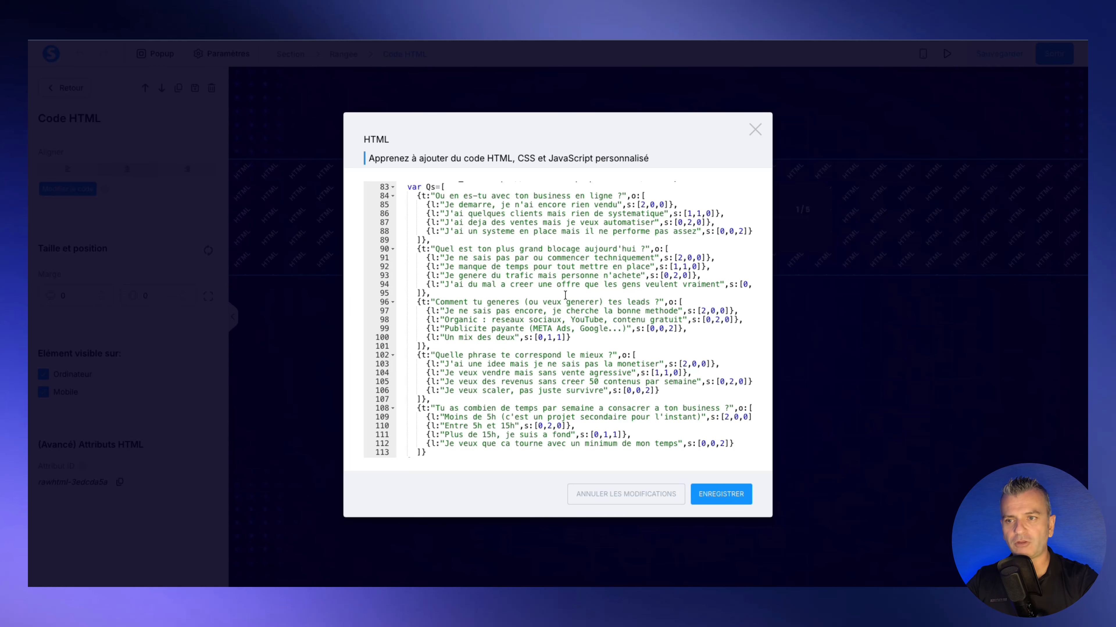
scroll(566, 295, "down", 5)
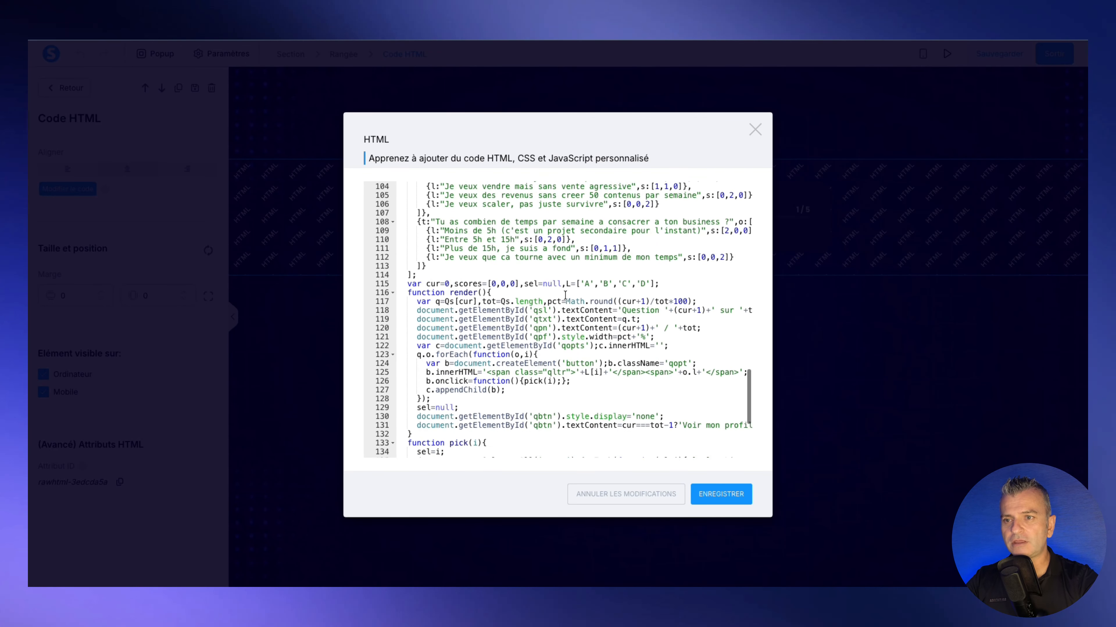
- Look back through the quiz code from the render function to the capture page URL, and save the HTML block
scroll(566, 295, "down", 4)
scroll(539, 273, "up", 5)
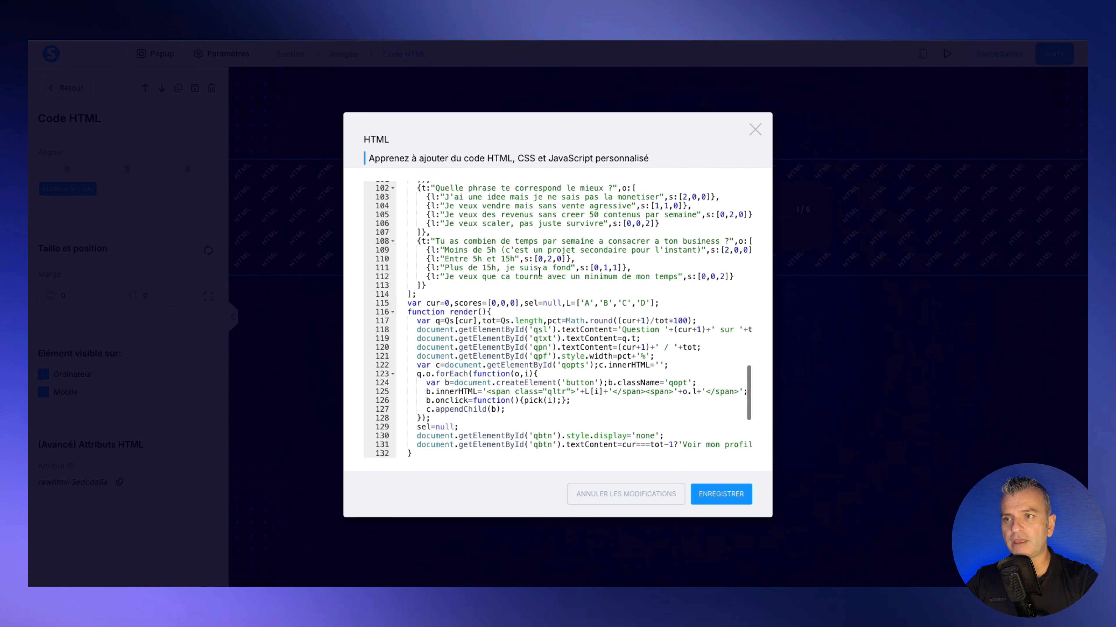
scroll(539, 273, "up", 9)
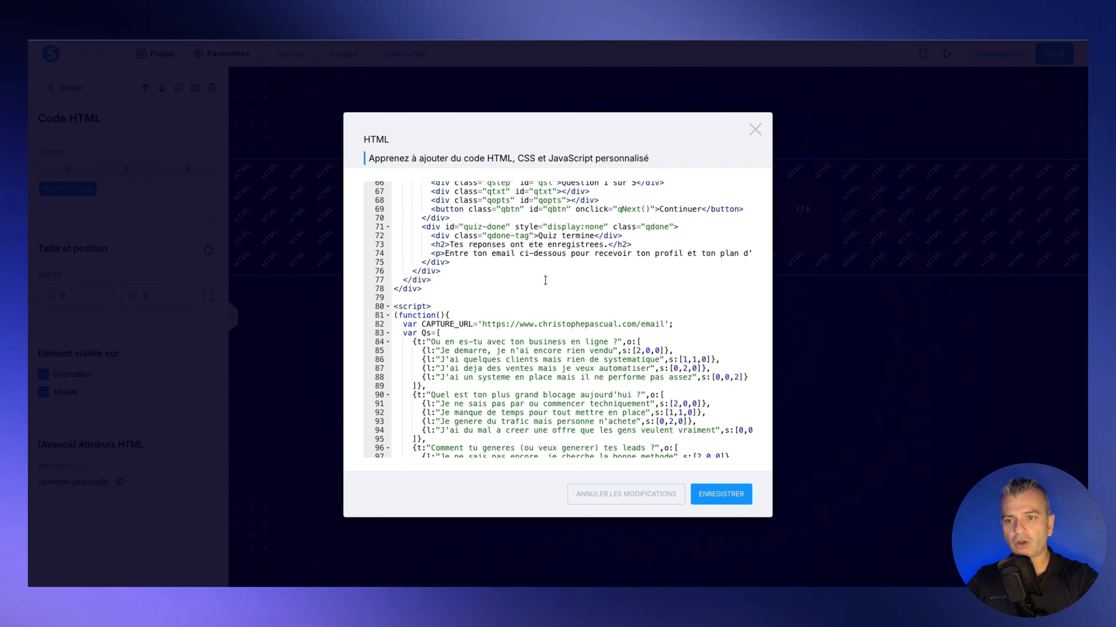
left_click(728, 498)
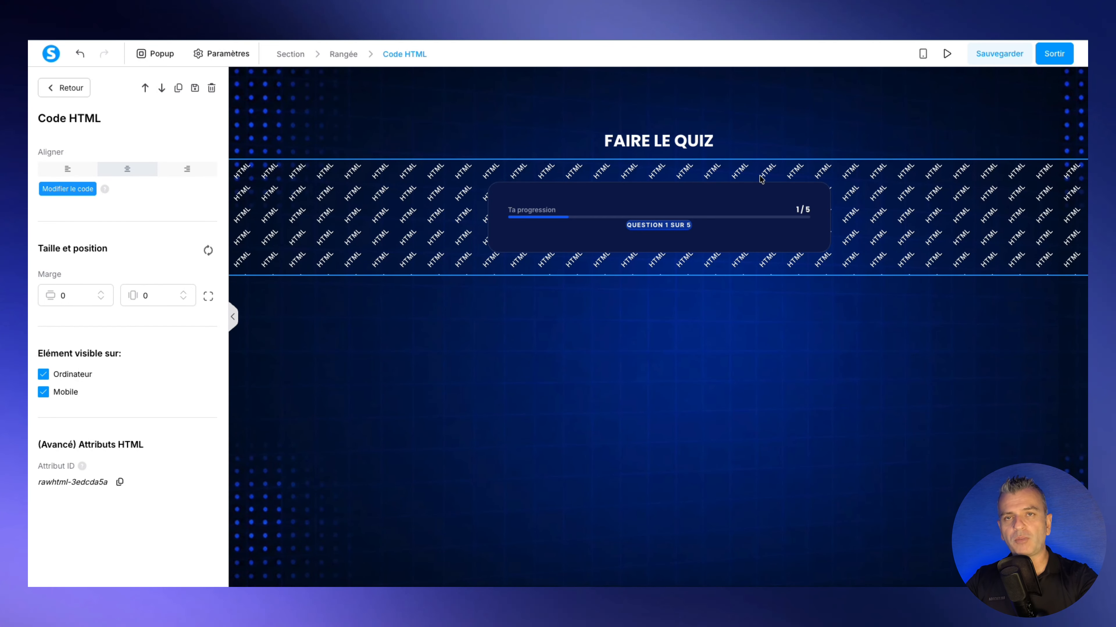
- Preview the FAIRE LE QUIZ page and answer the first question with "Je demarre, je n'ai encore rien vendu"
left_click(946, 54)
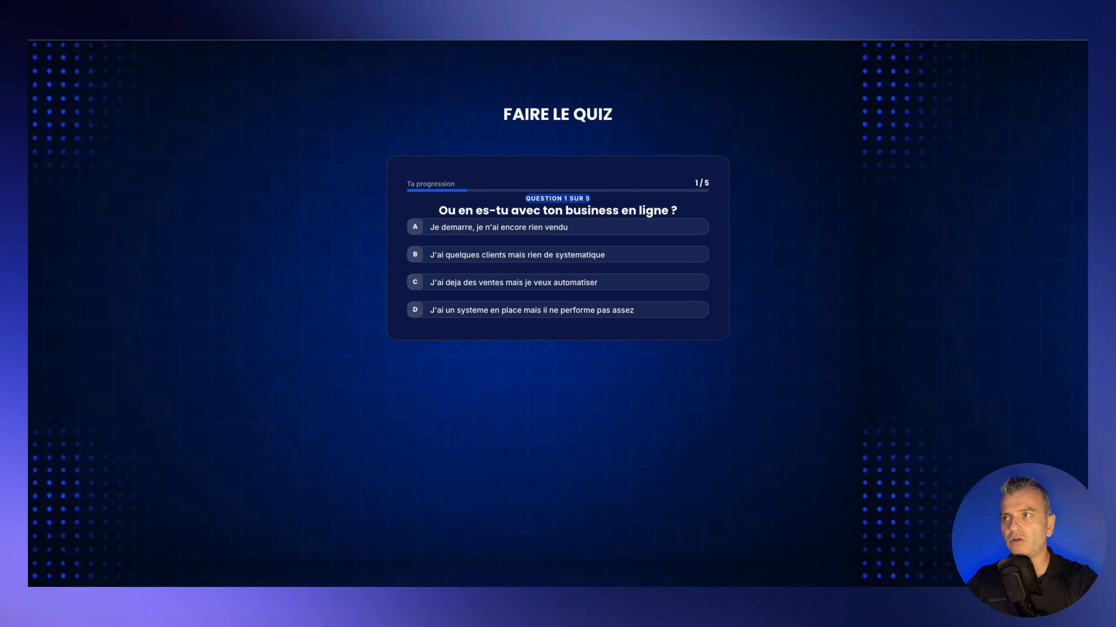
left_click(189, 5)
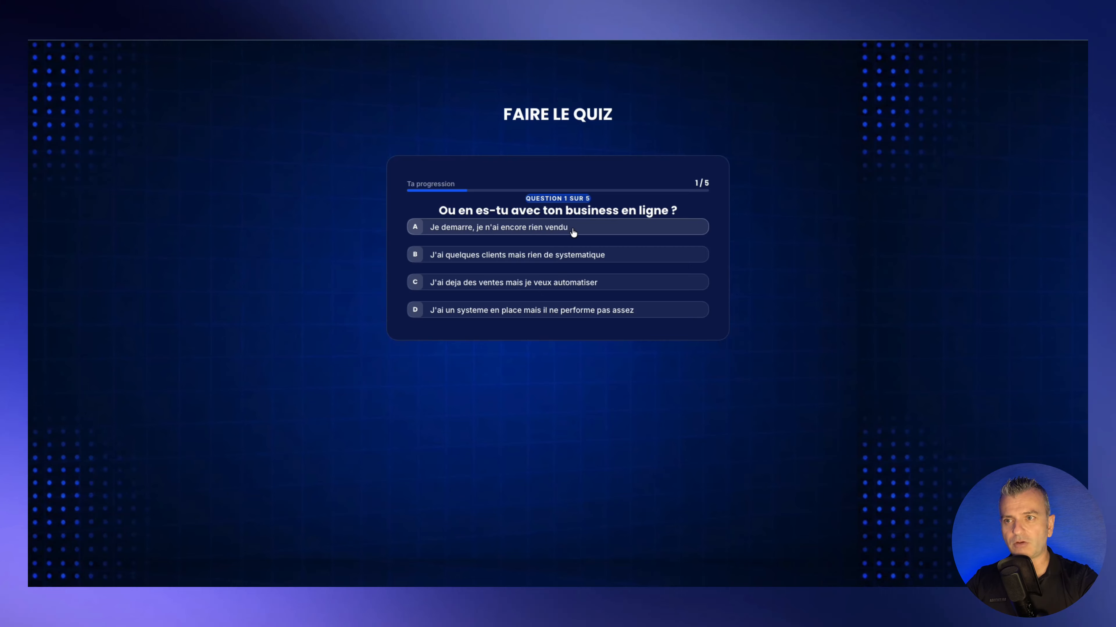
left_click(573, 232)
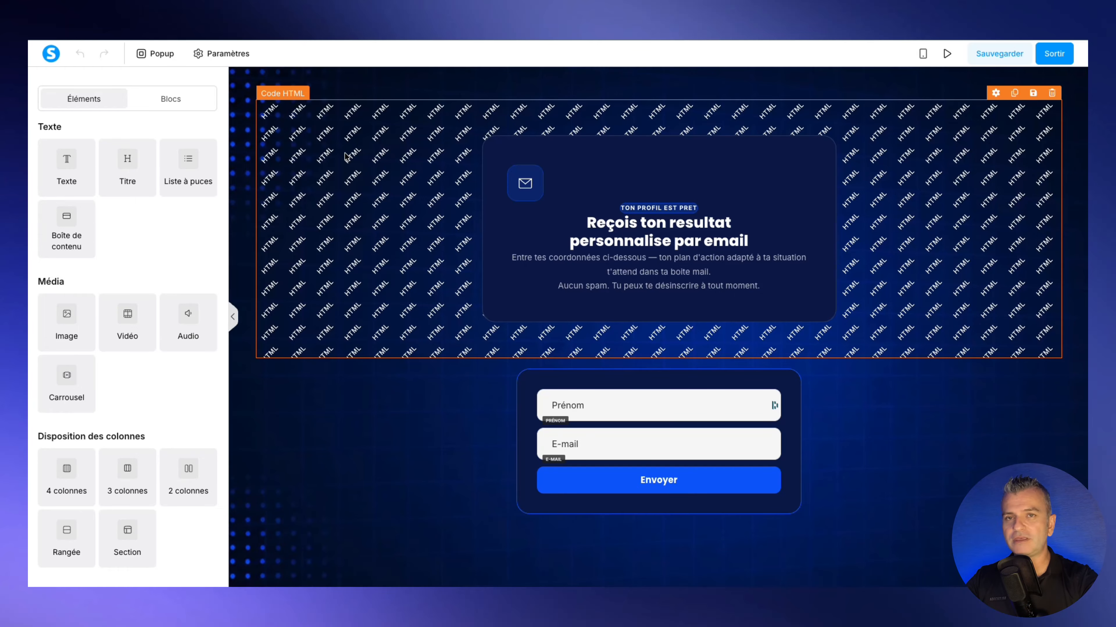
- Examine the email capture page's HTML block code, especially the systeme.io form placeholder and its redirect comment, and save the block
scroll(119, 270, "down", 9)
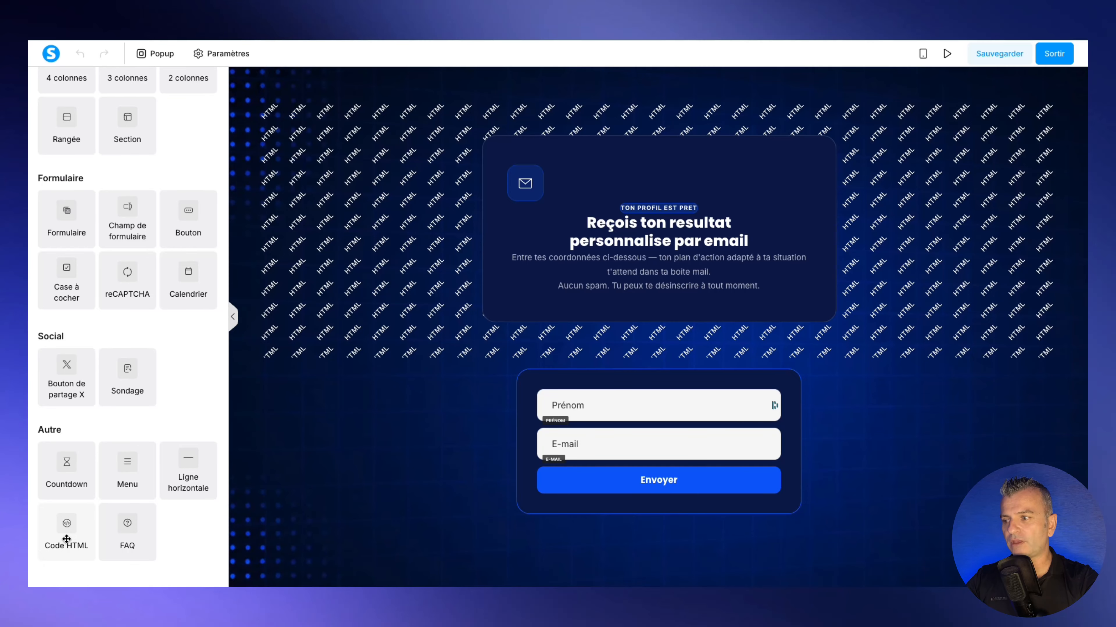
left_click(376, 253)
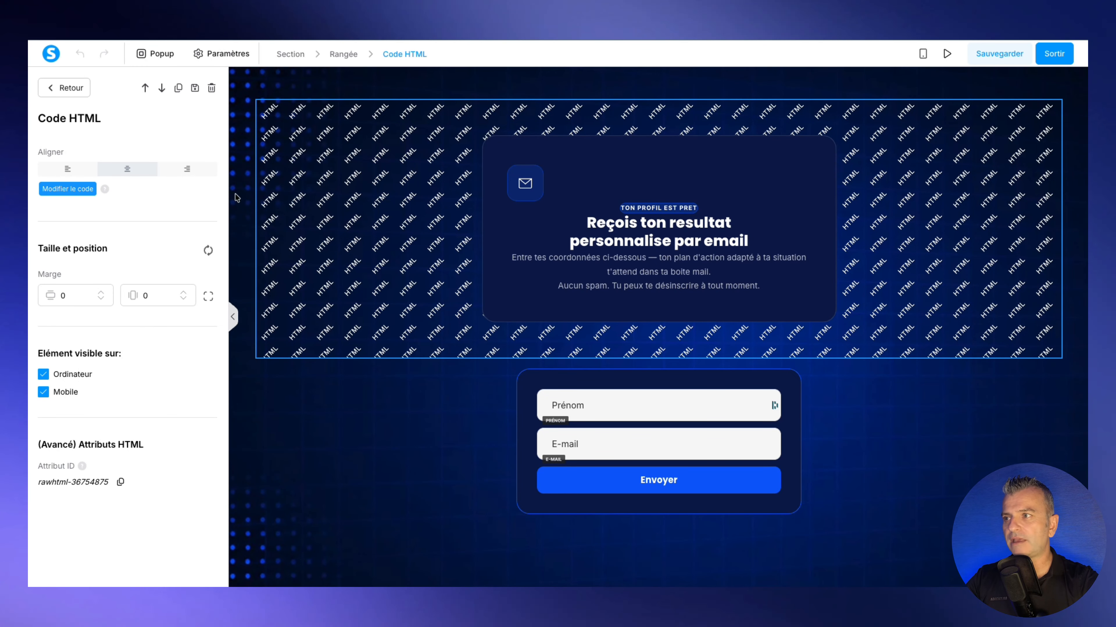
left_click(85, 189)
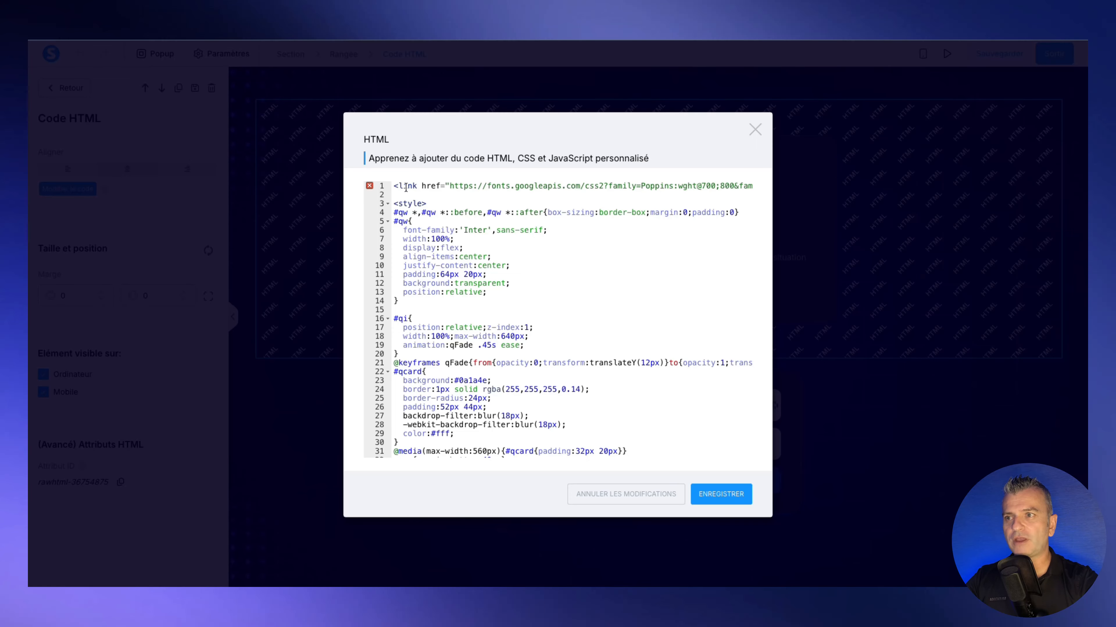
scroll(589, 287, "down", 3)
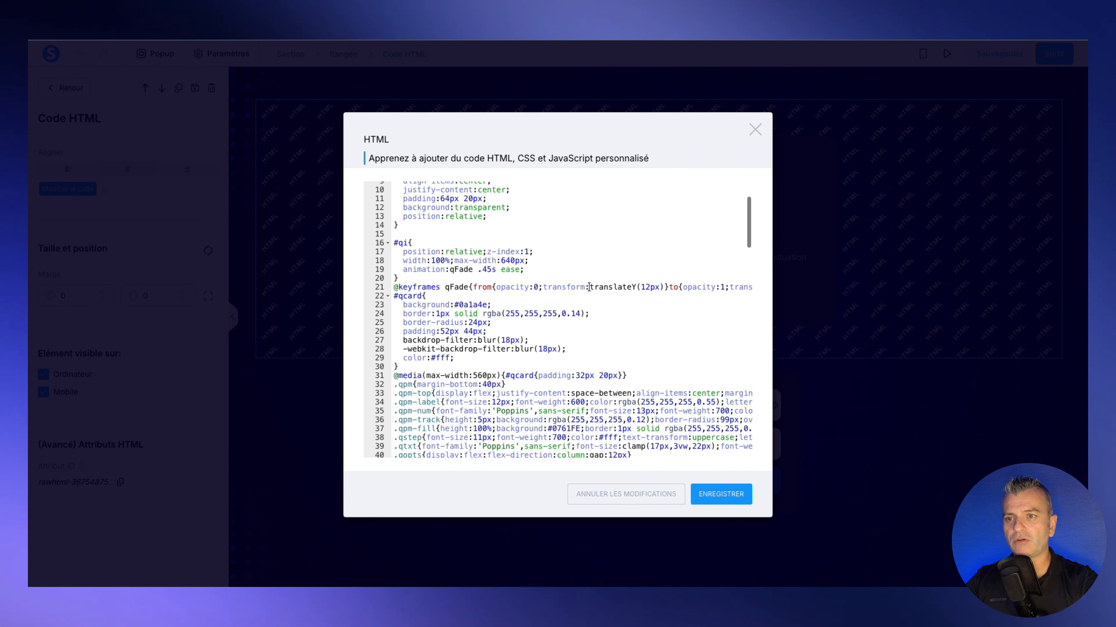
scroll(589, 287, "down", 20)
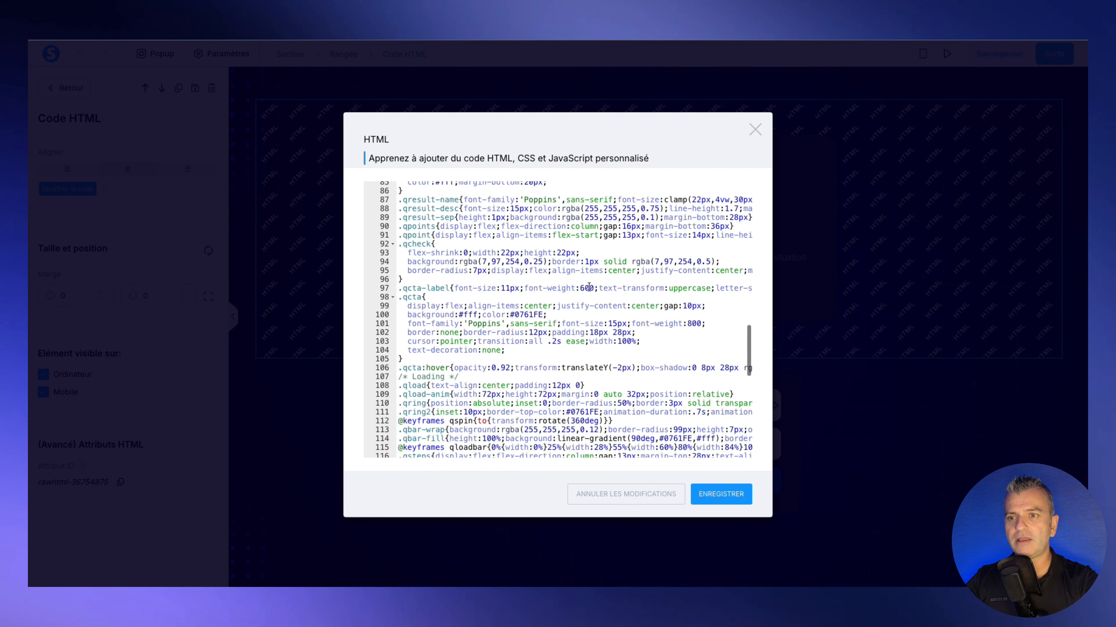
scroll(589, 287, "down", 16)
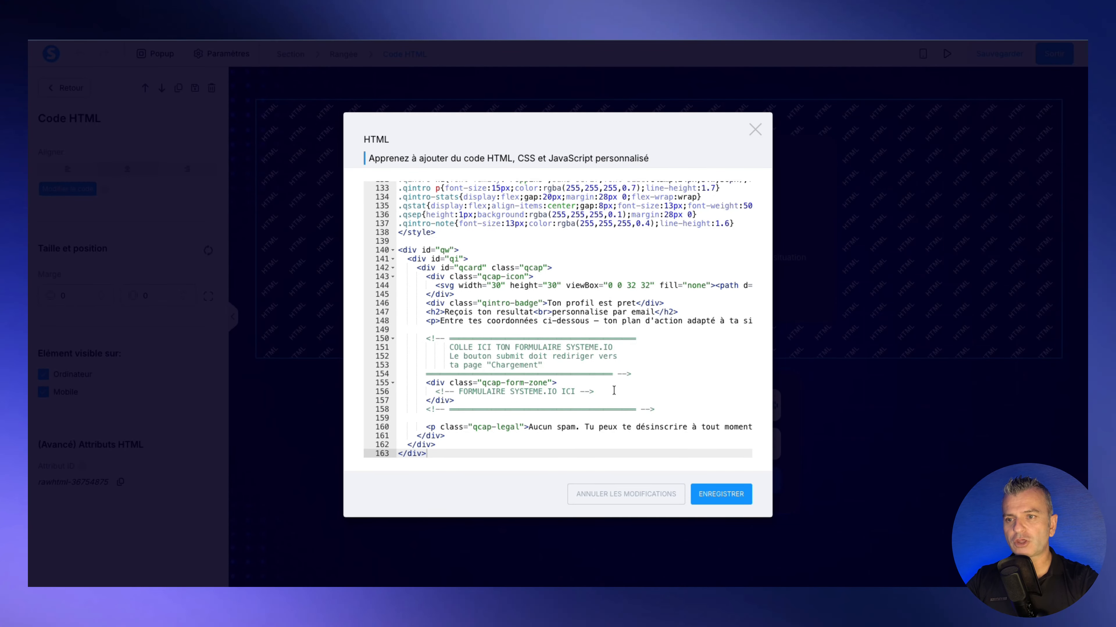
scroll(632, 303, "up", 1)
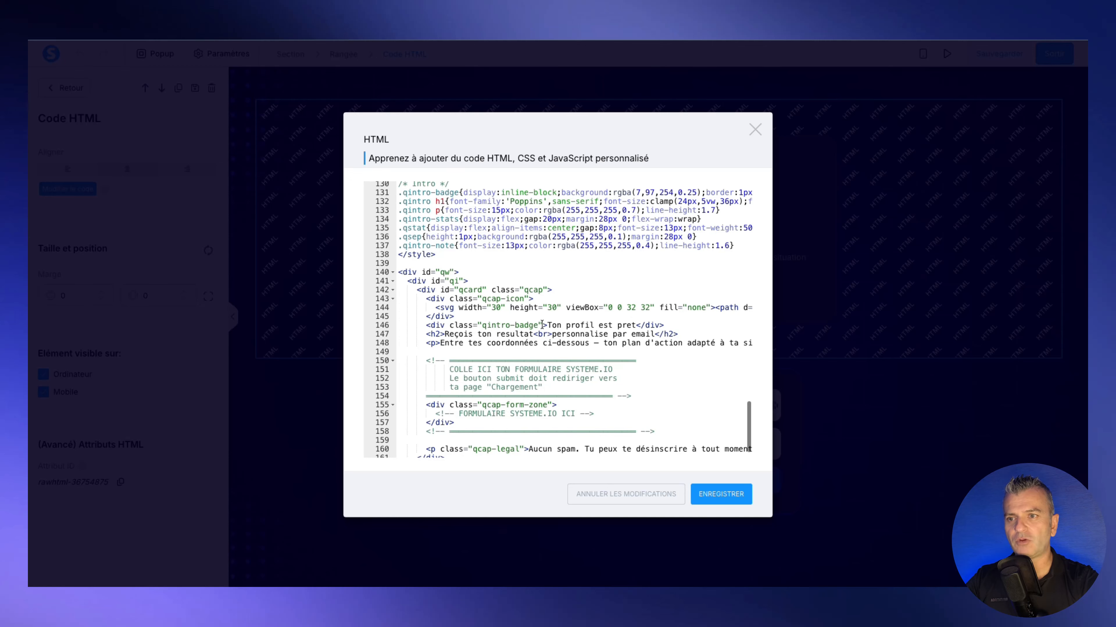
scroll(628, 323, "up", 5)
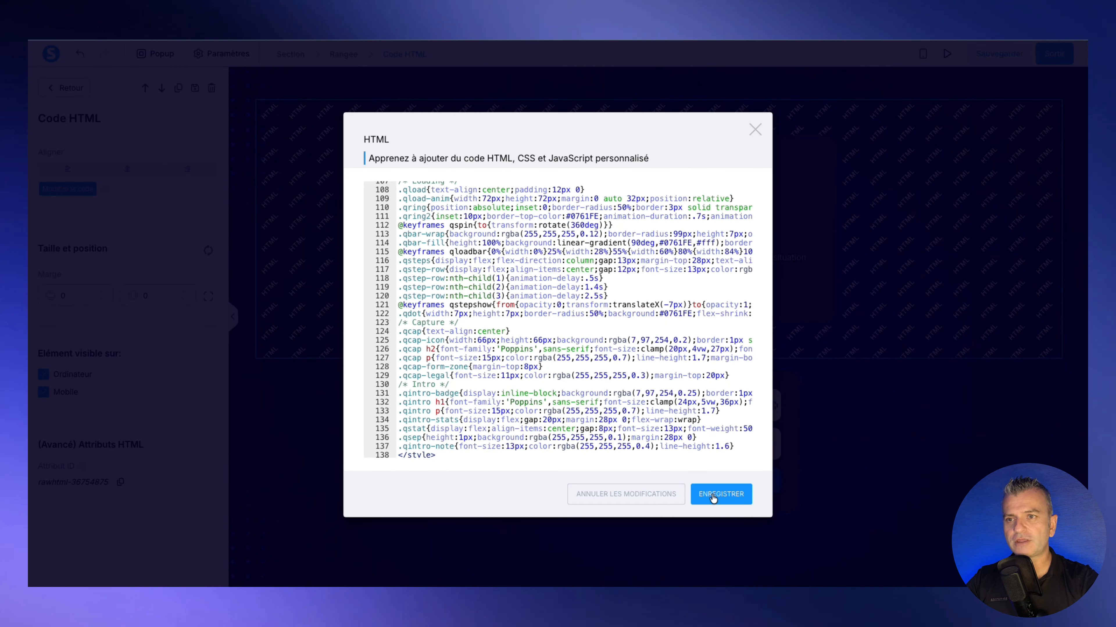
left_click(713, 498)
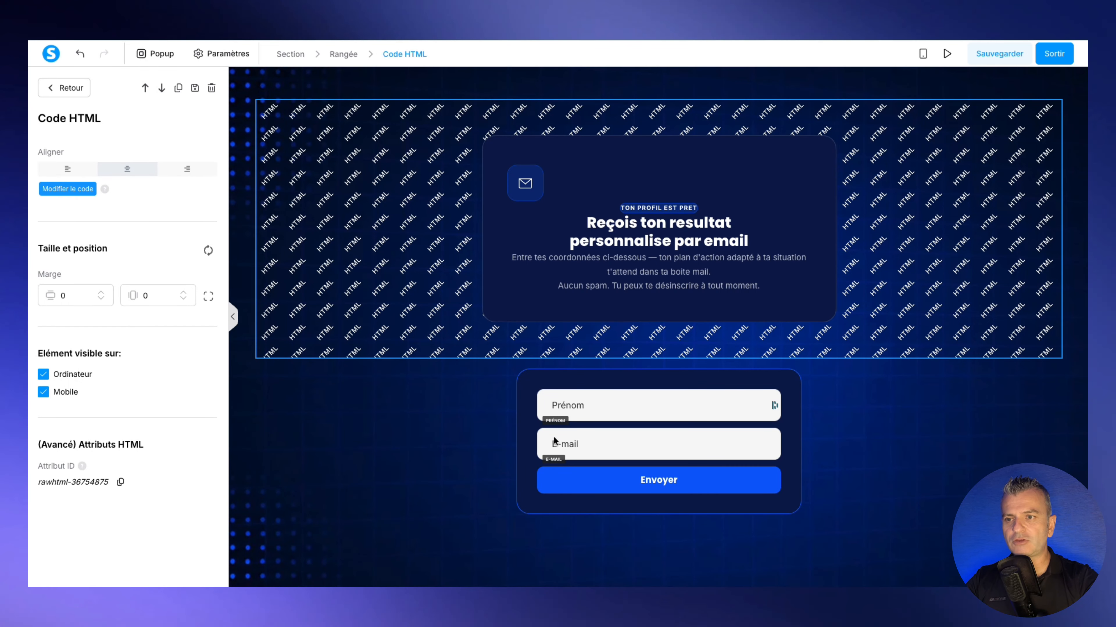
- Inspect the fields of the Prénom and E-mail form below the HTML block and locate the Formulaire element in the element library
left_click(459, 456)
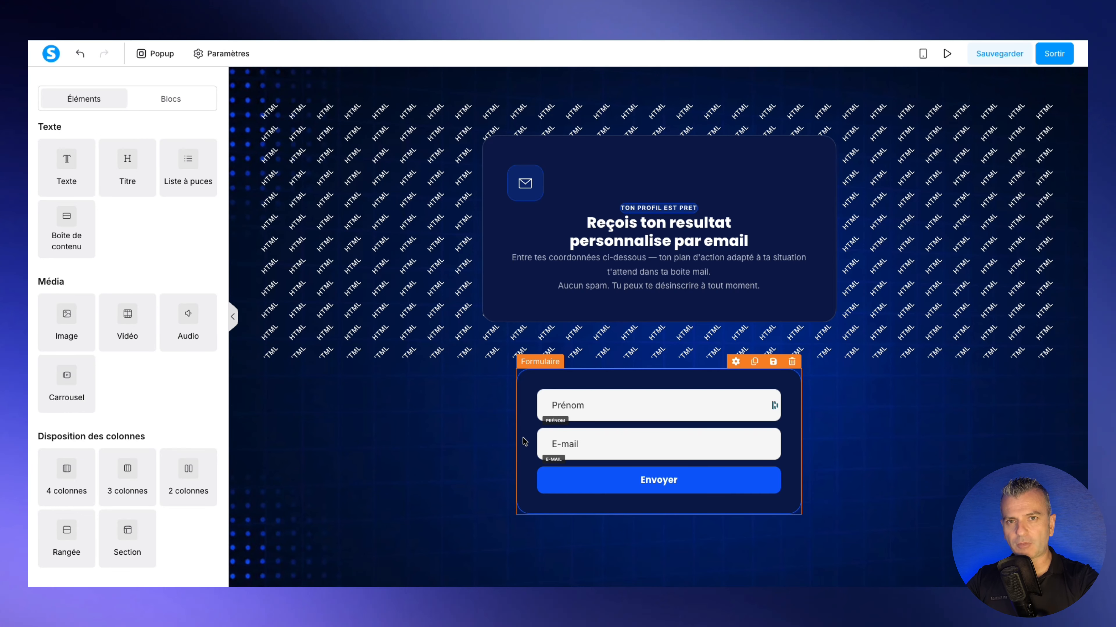
left_click(524, 441)
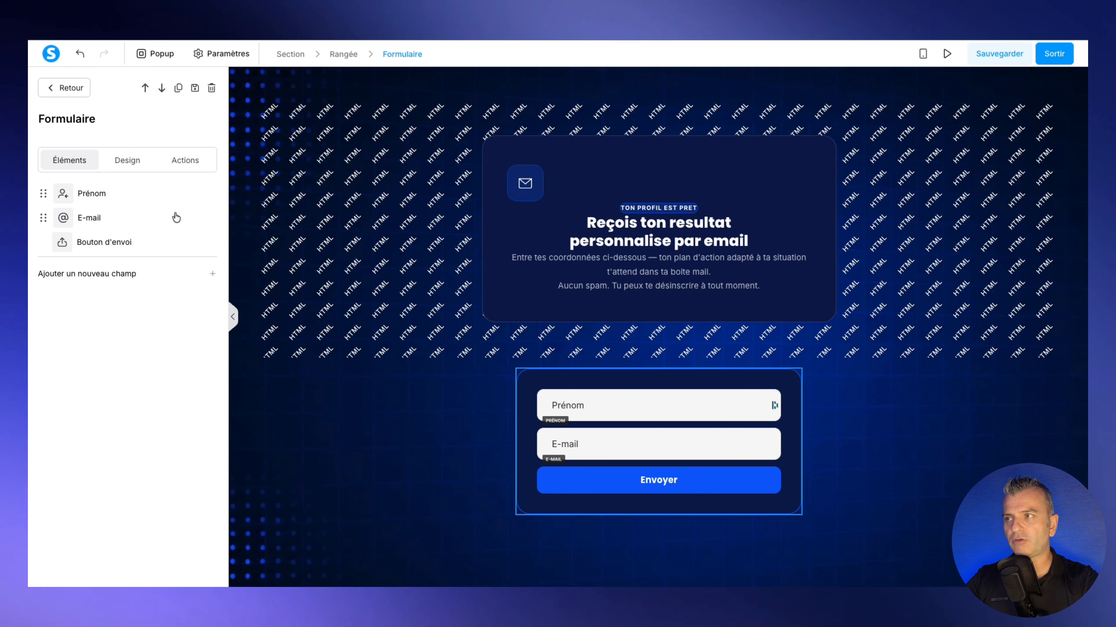
left_click(73, 88)
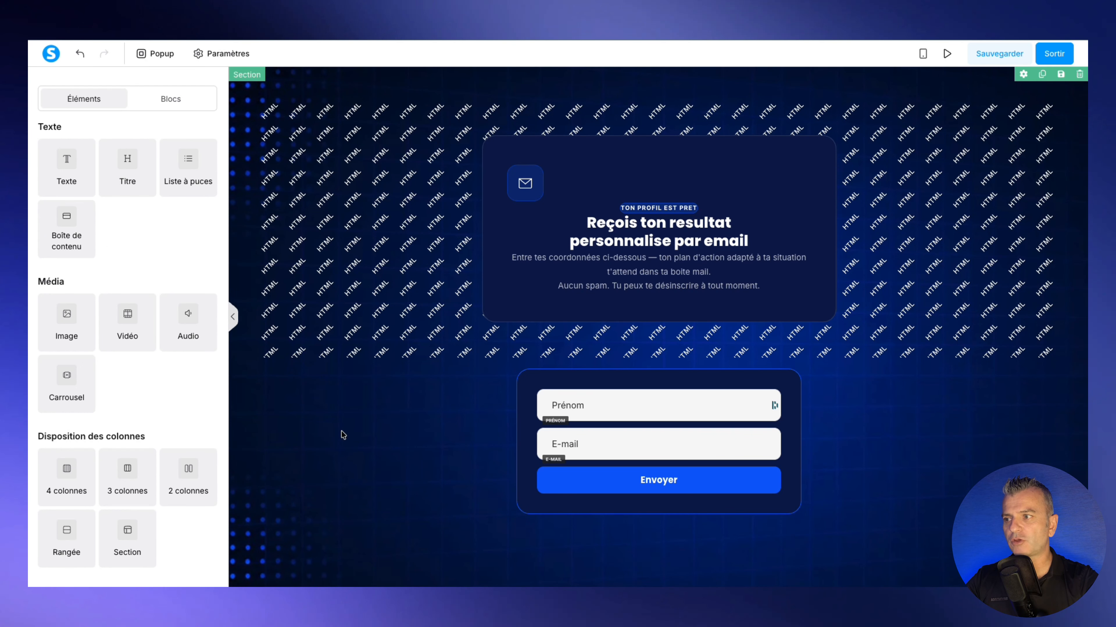
scroll(185, 382, "down", 6)
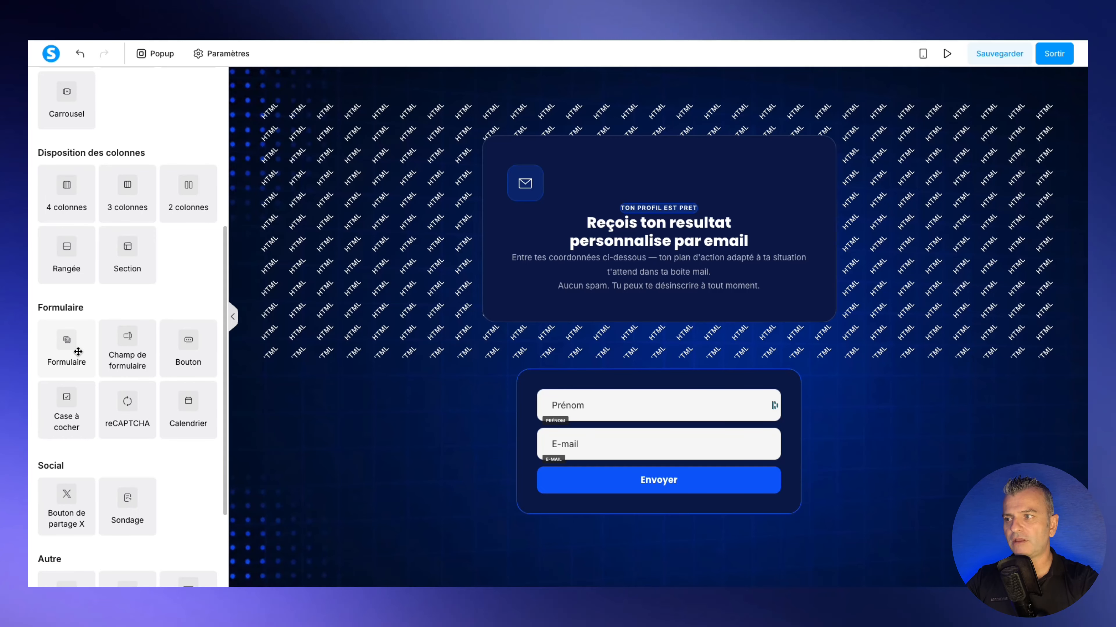
left_click(521, 459)
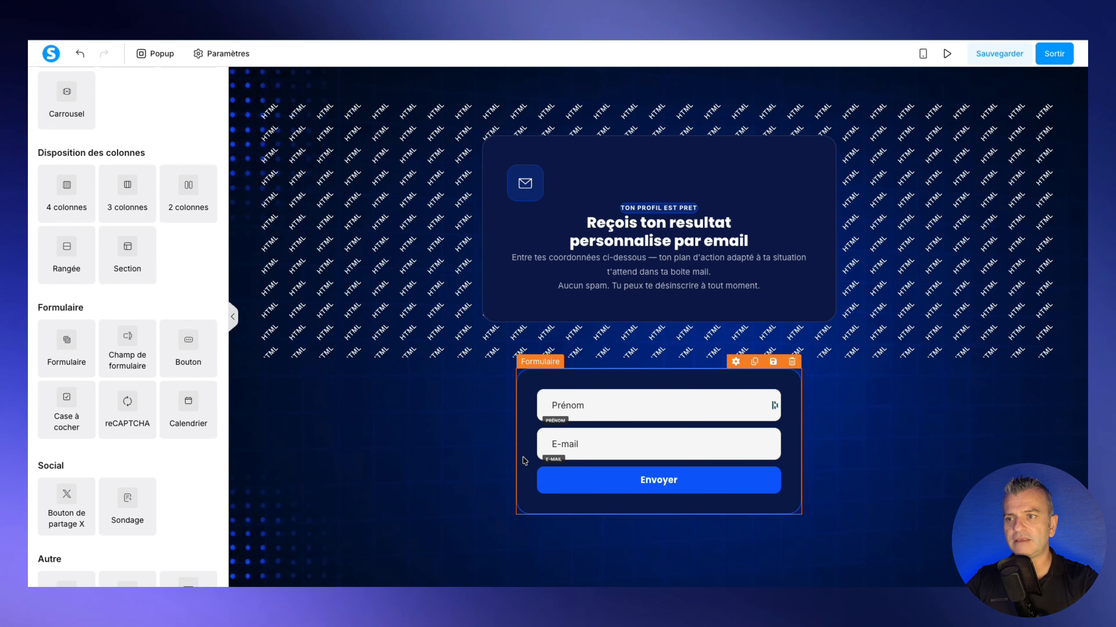
left_click(526, 460)
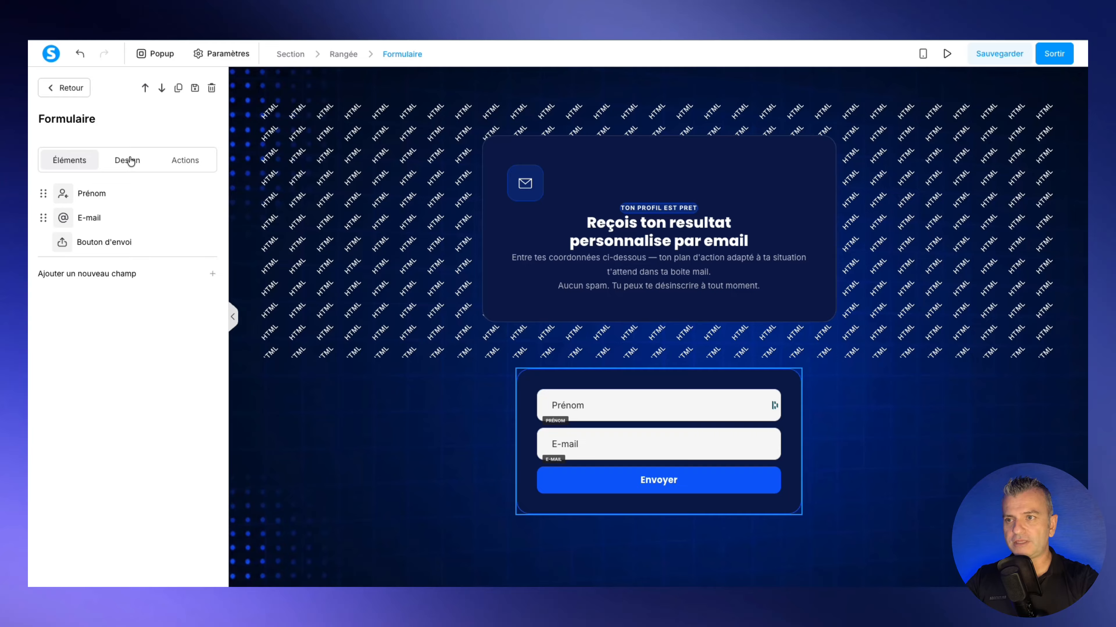
left_click(430, 425)
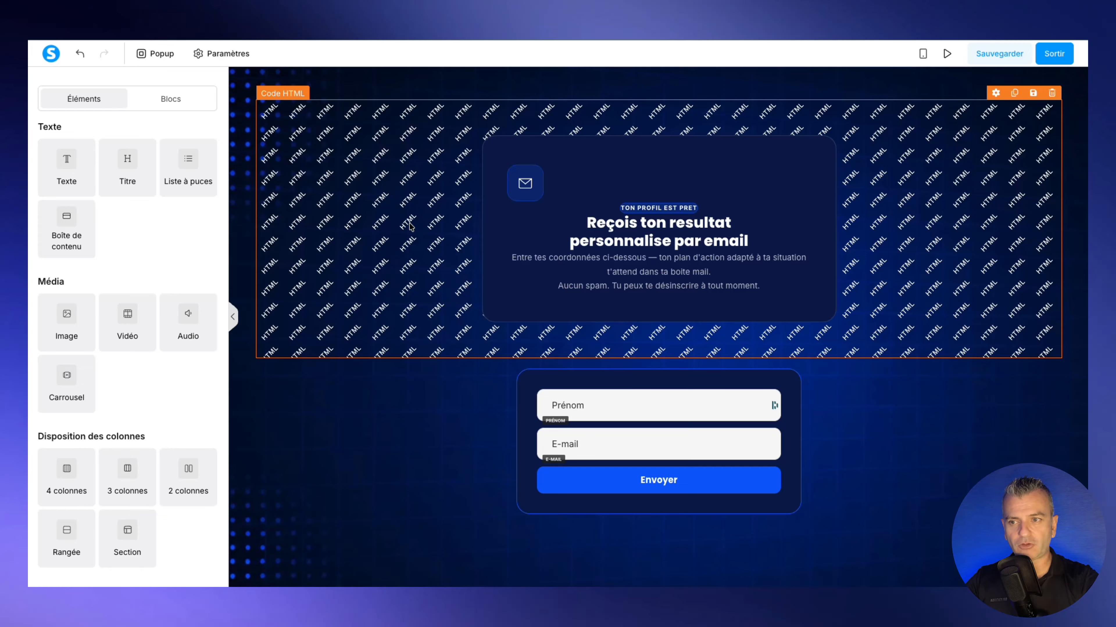
- Recheck the capture form and the available page elements, and save the email capture page
left_click(529, 398)
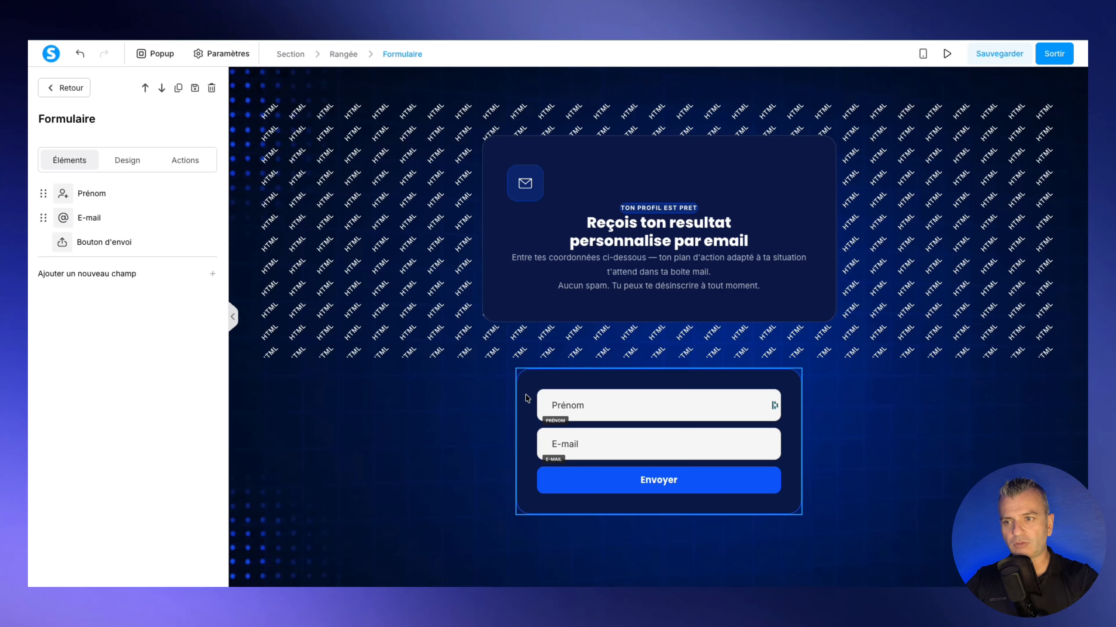
left_click(66, 87)
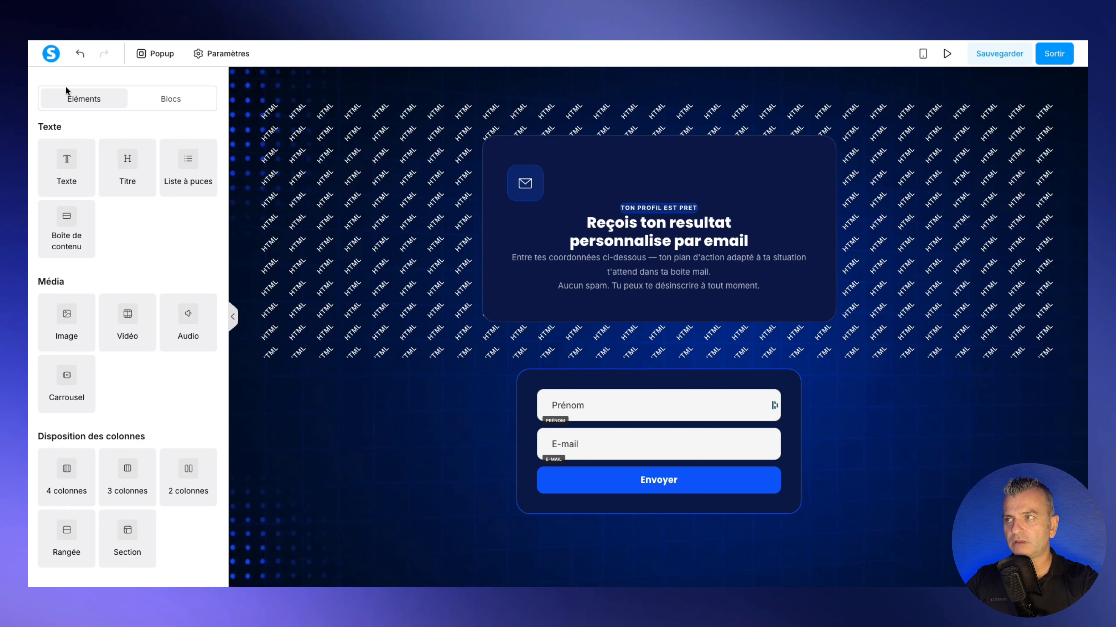
scroll(127, 264, "down", 5)
scroll(127, 264, "up", 6)
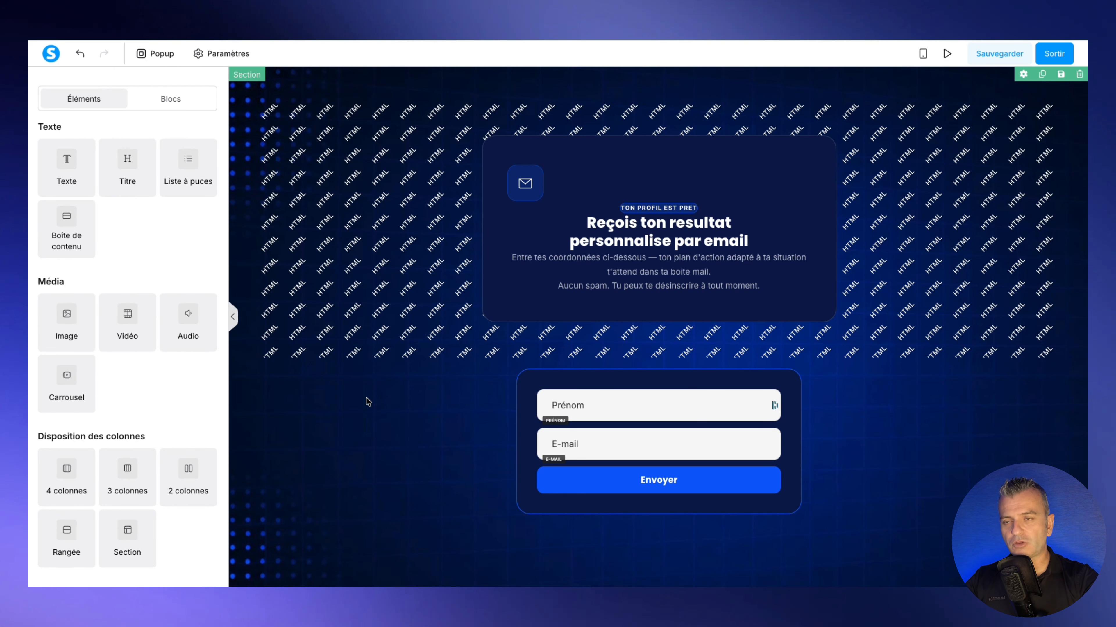
left_click(1000, 57)
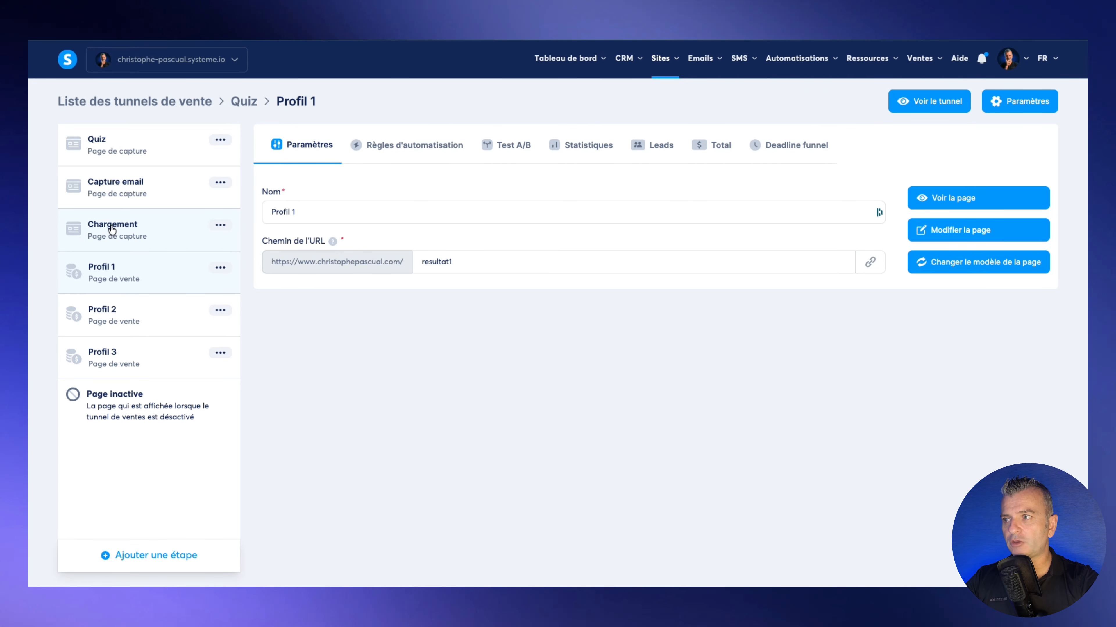
- Open the funnel's Chargement page in the editor and display the code of its "Analyse de tes reponses en cours" HTML block
left_click(112, 227)
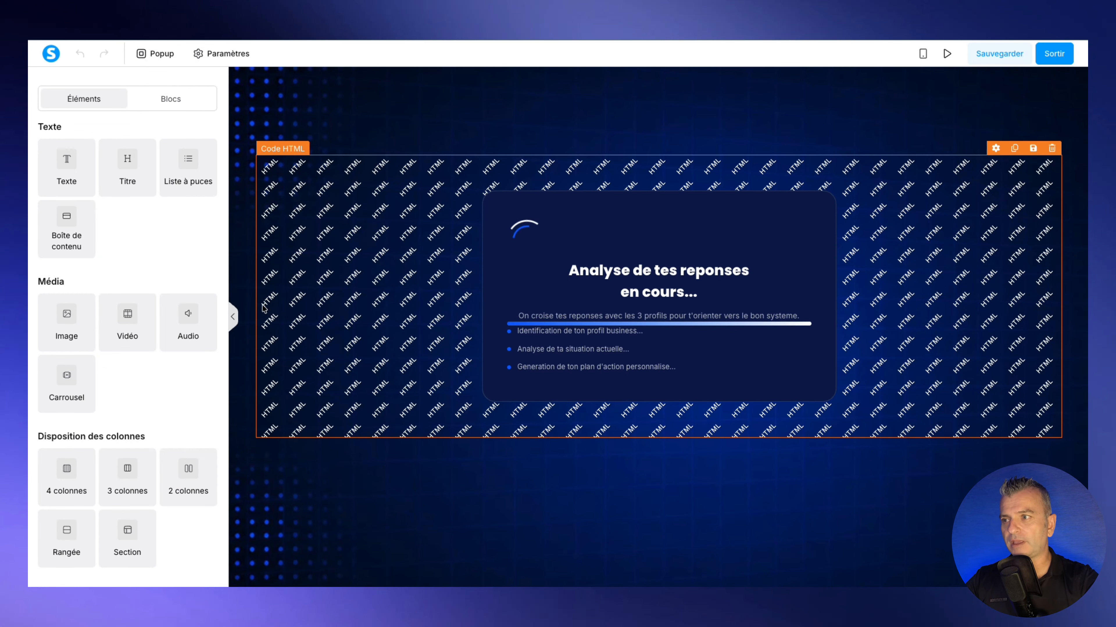
scroll(149, 368, "down", 3)
scroll(149, 369, "down", 6)
left_click(307, 308)
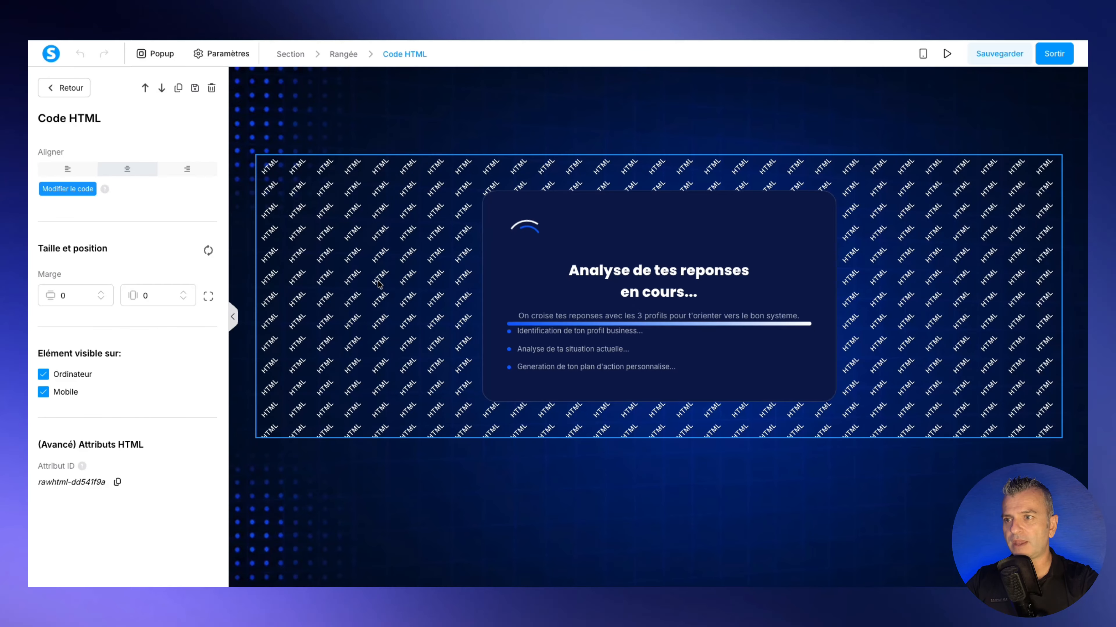
left_click(81, 190)
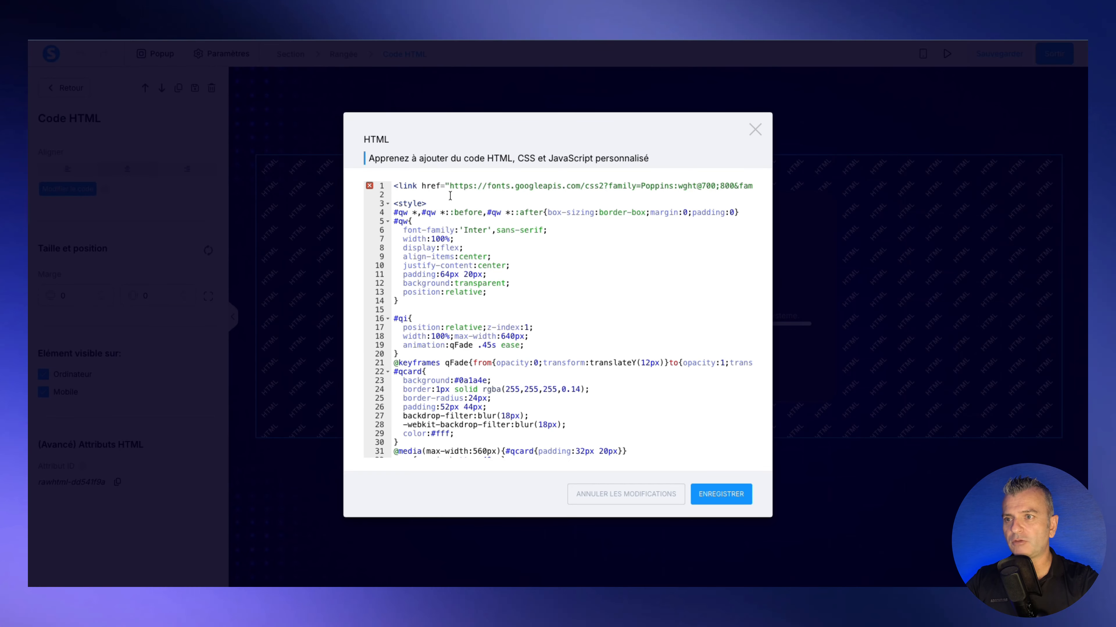
- Examine the loading block's code down to the three profile page URLs and the timed redirect, and save the block and the page
scroll(565, 288, "down", 2)
scroll(565, 287, "down", 20)
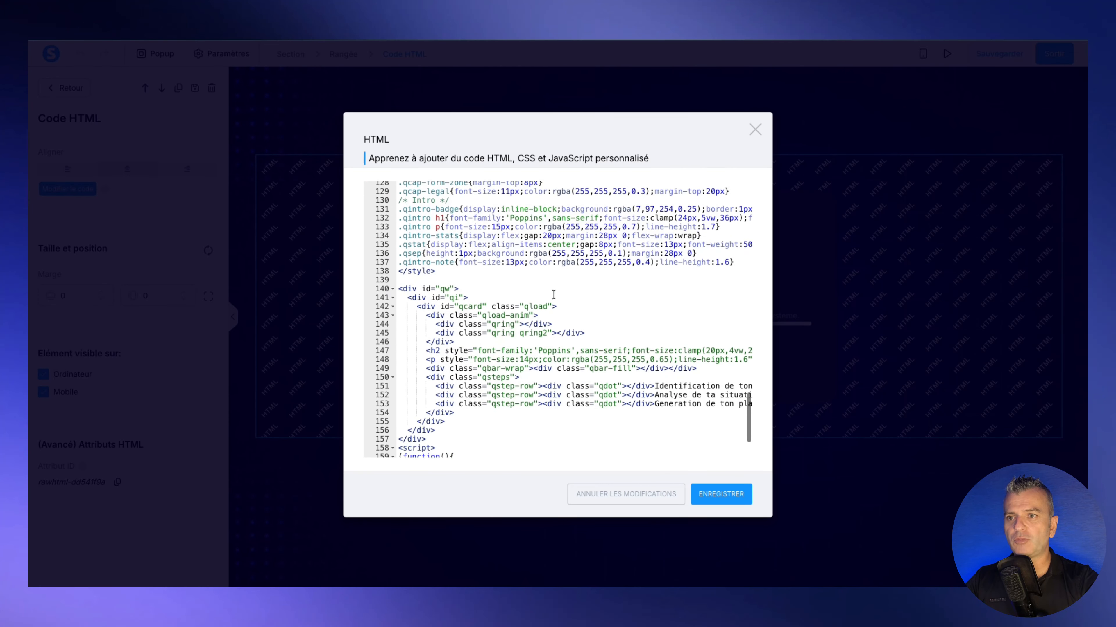
scroll(554, 295, "down", 2)
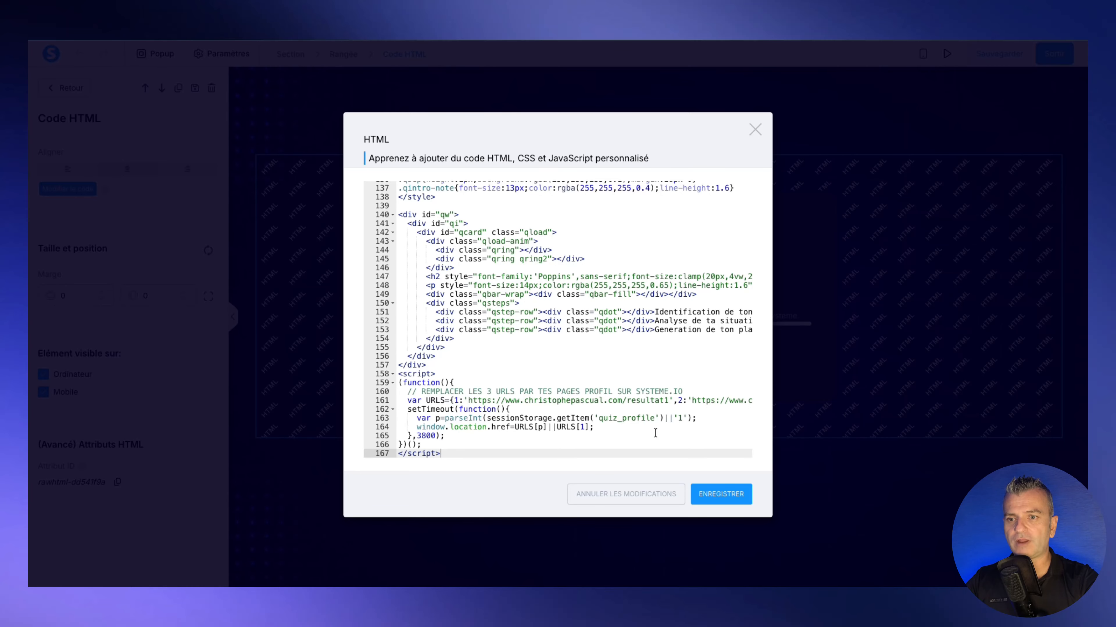
left_click(712, 497)
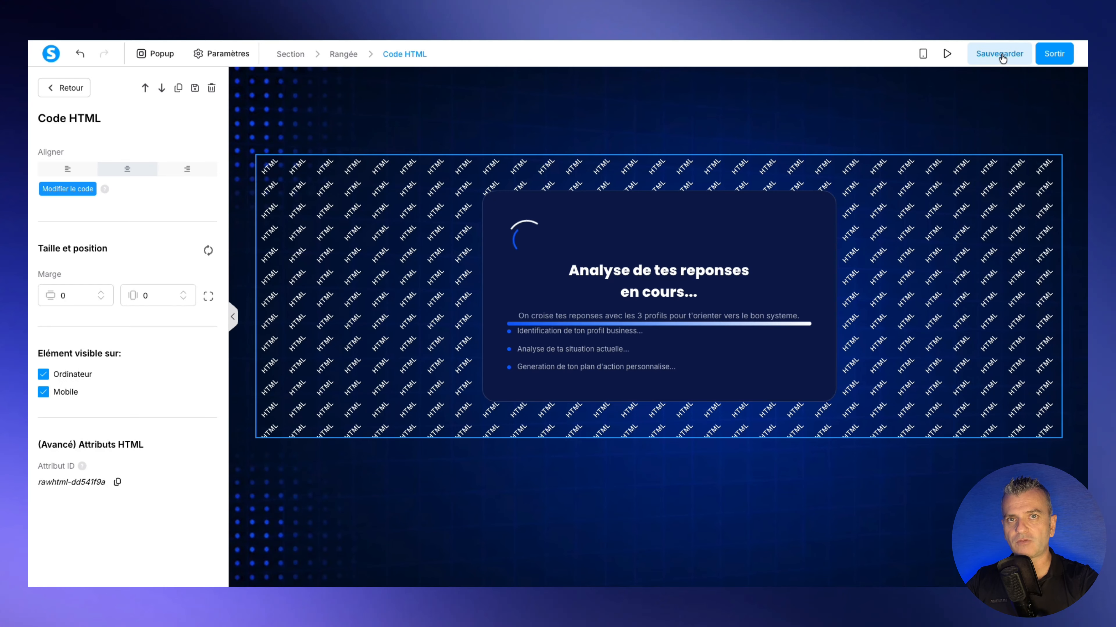
left_click(1003, 58)
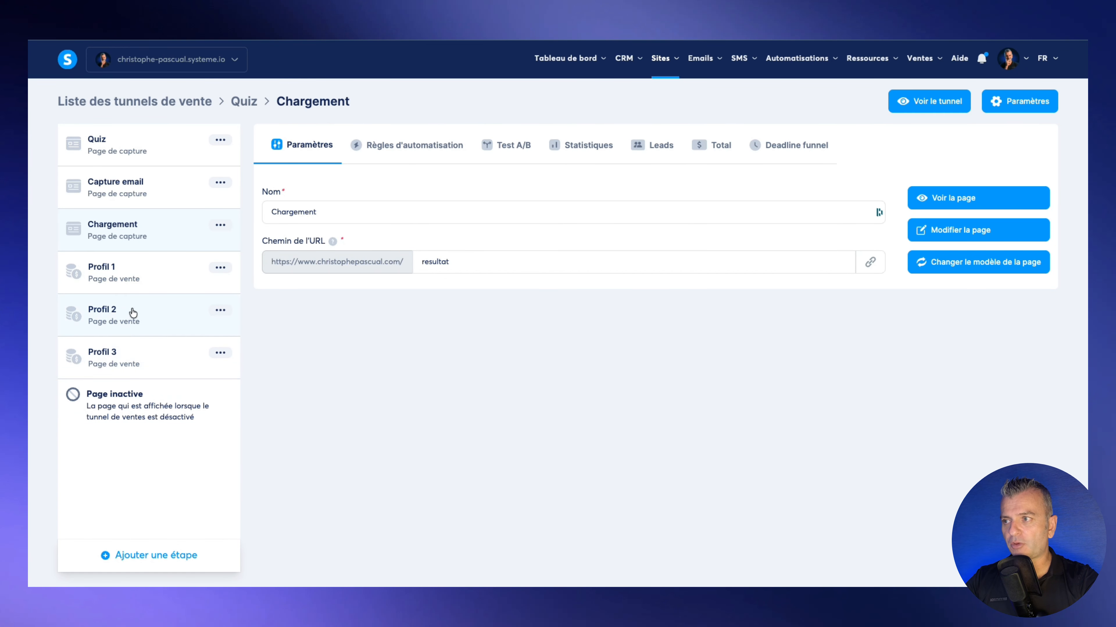
- Follow the Low Ticket link on the "Le Createur Sans Filet" result page, look through the linked sales page and return to the result page
left_click(133, 275)
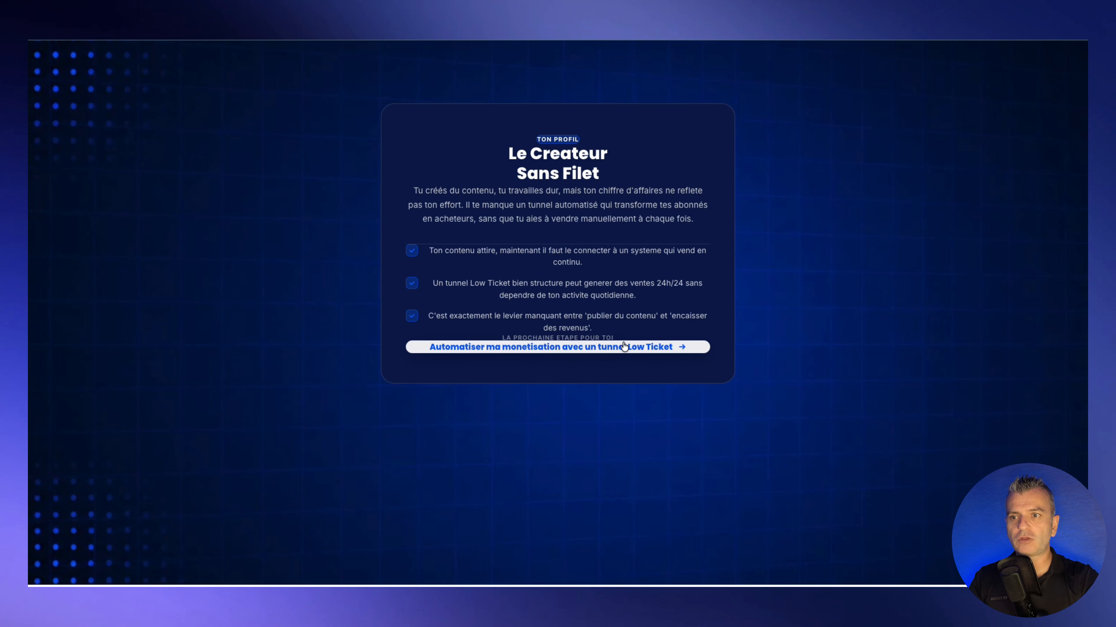
left_click(616, 348)
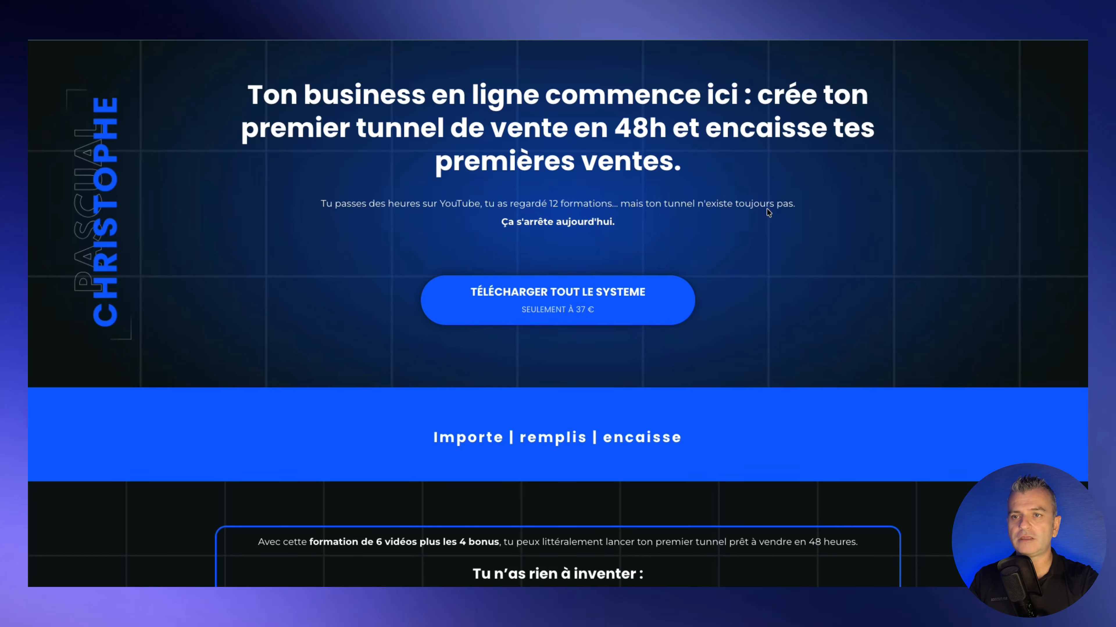
scroll(767, 211, "down", 15)
scroll(768, 213, "down", 10)
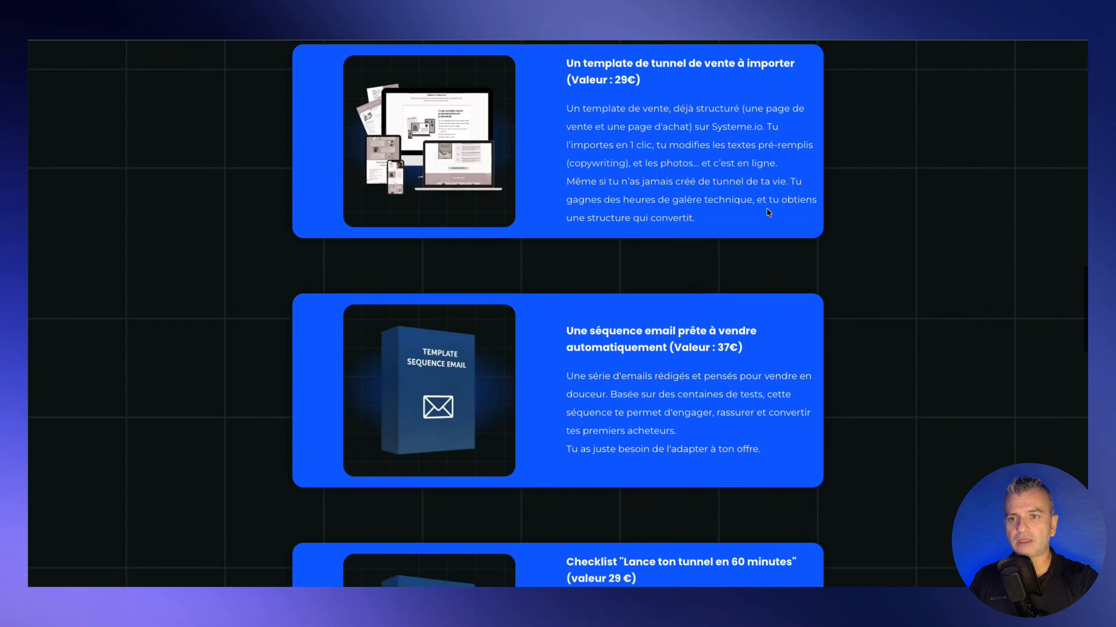
scroll(766, 215, "up", 20)
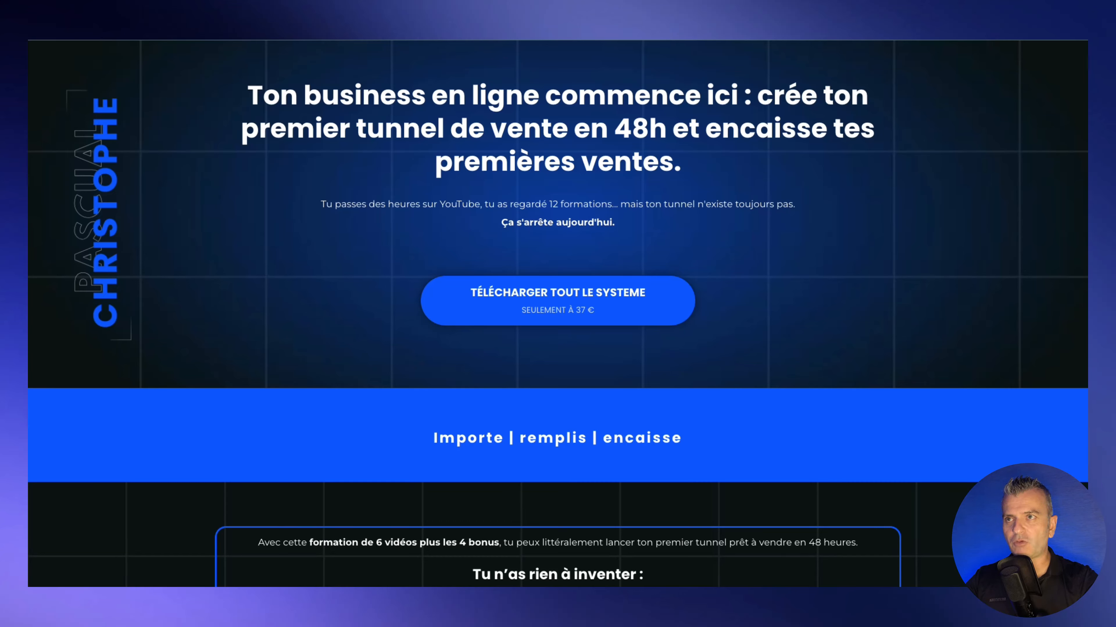
left_click(527, 8)
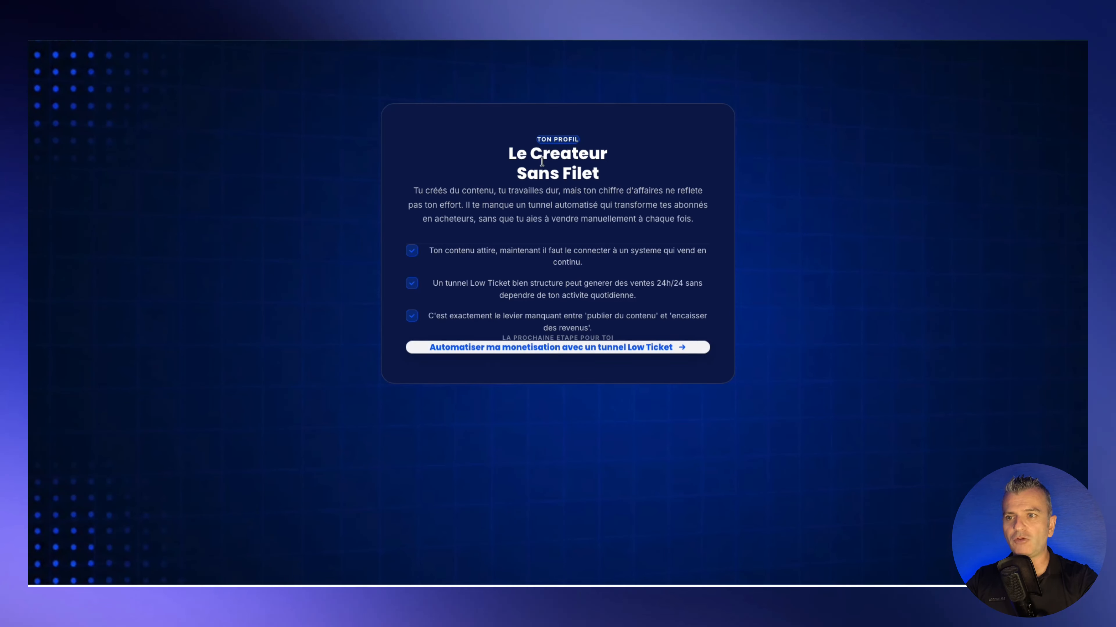